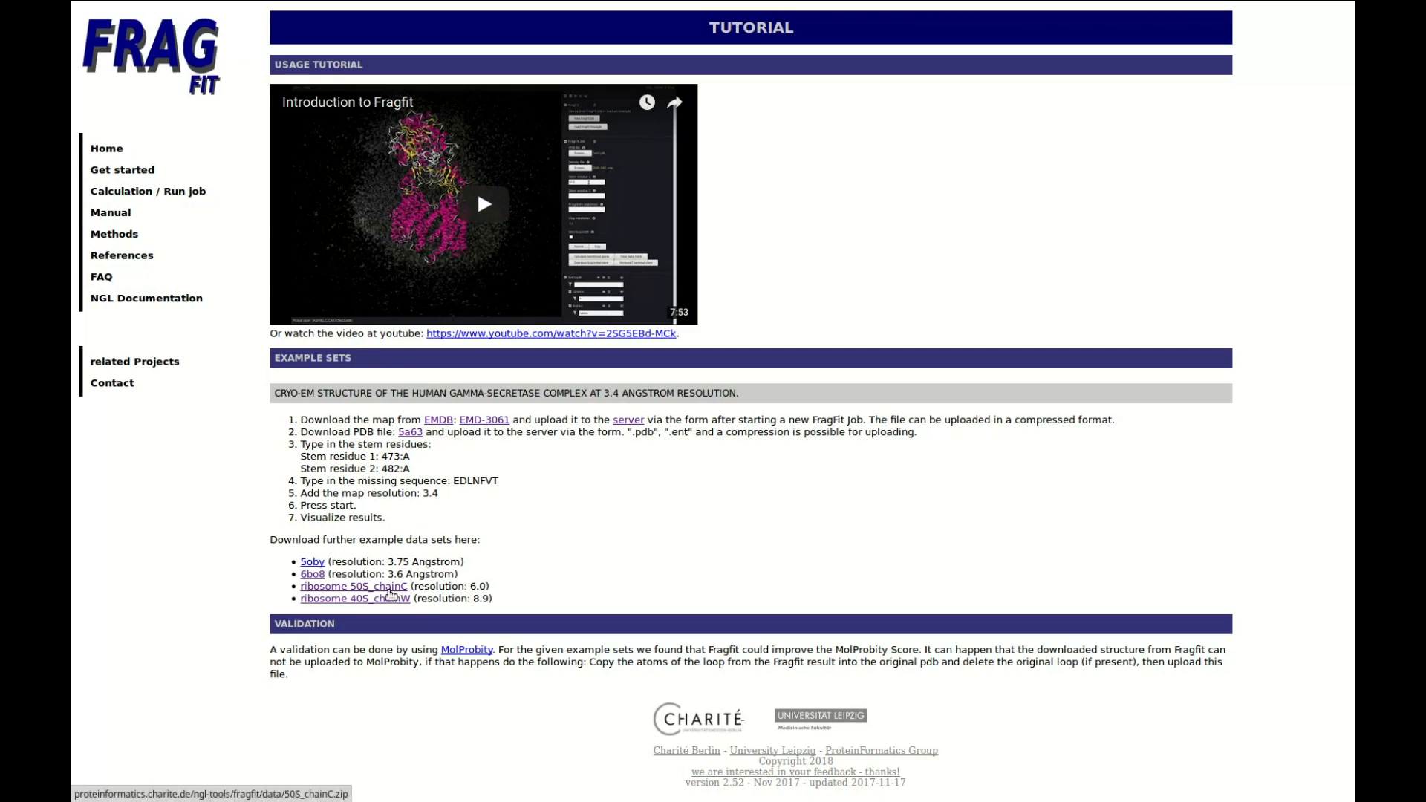
Step: Download the ribosome 50S_chainC example data set and extract 50S_chainC.zip in the Tutorial folder
click(389, 592)
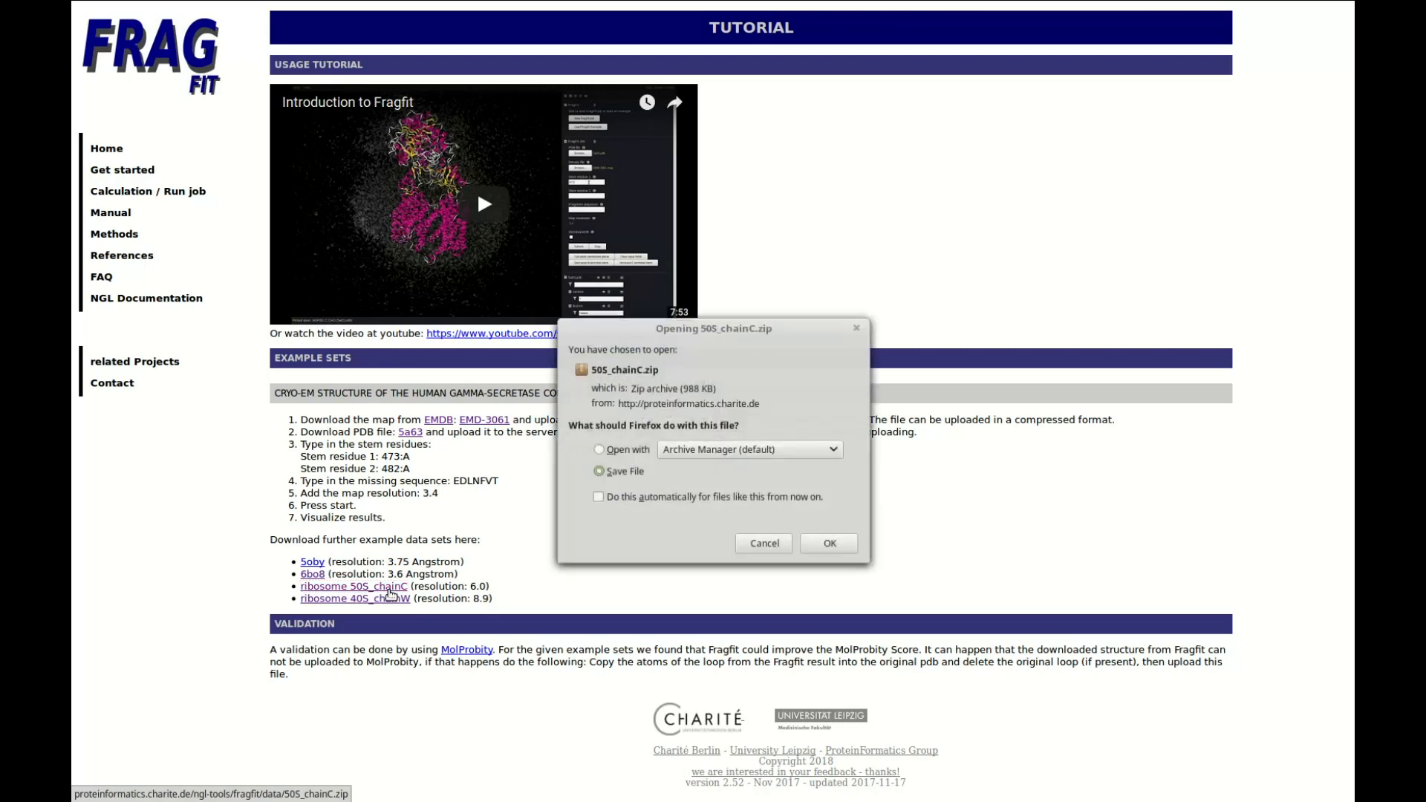
click(832, 550)
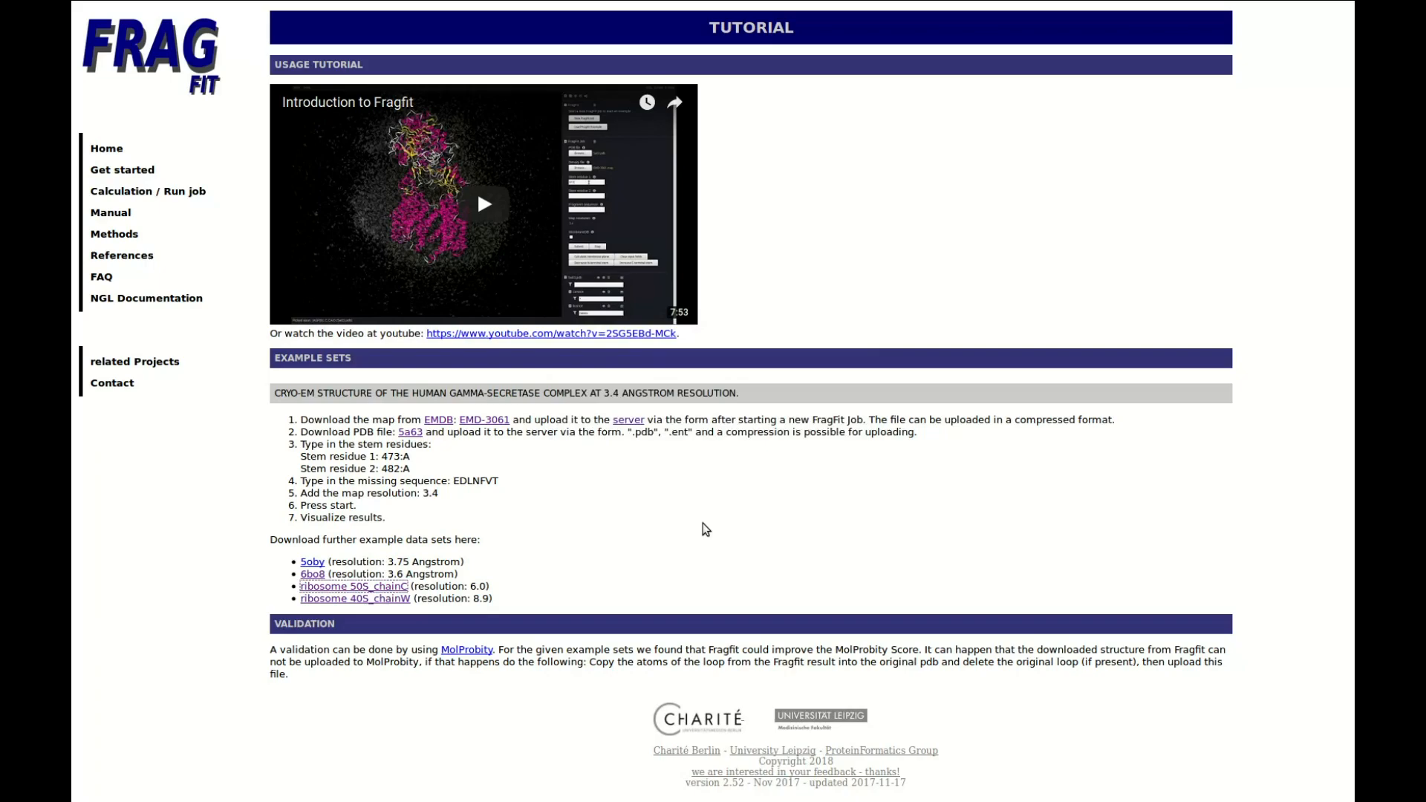
key(alt+Tab)
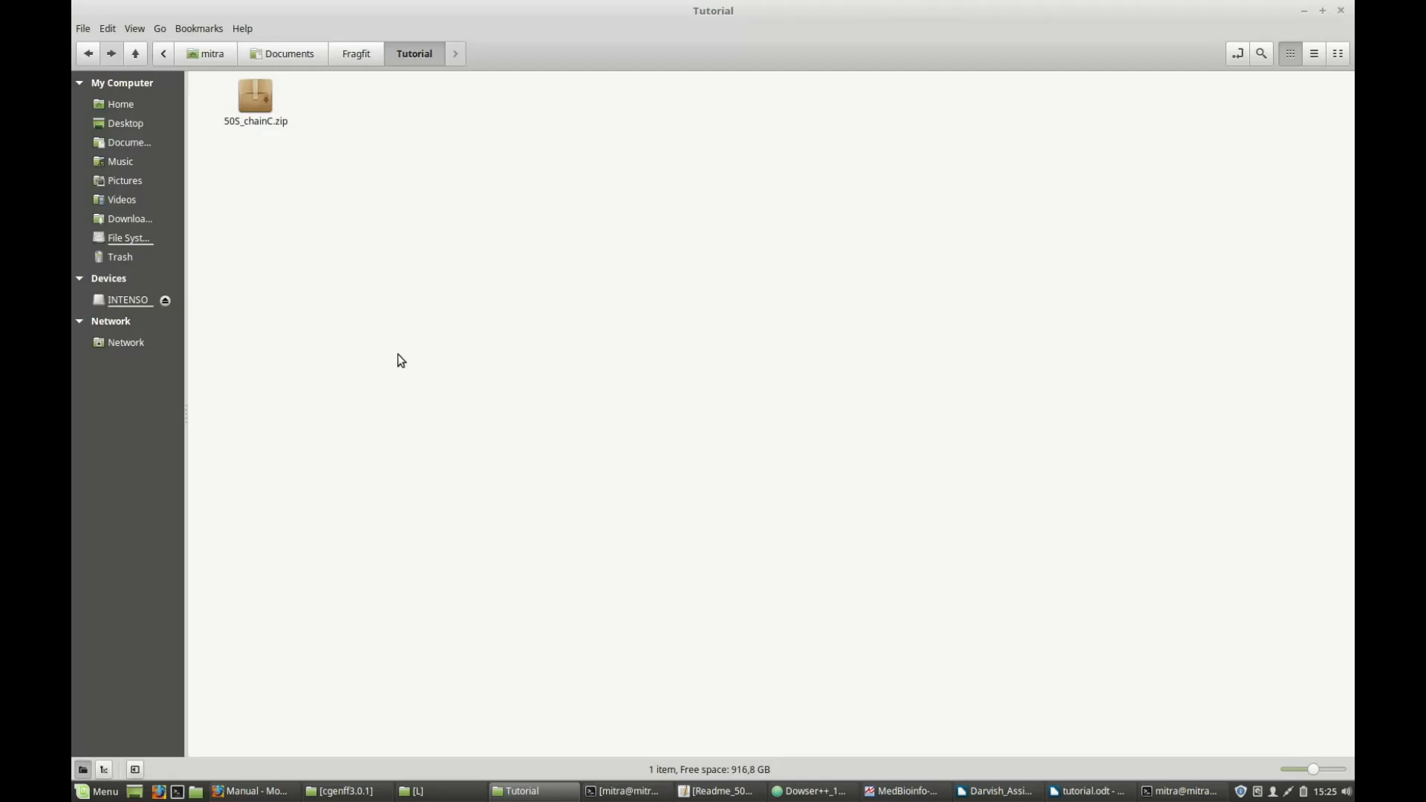
right_click(247, 111)
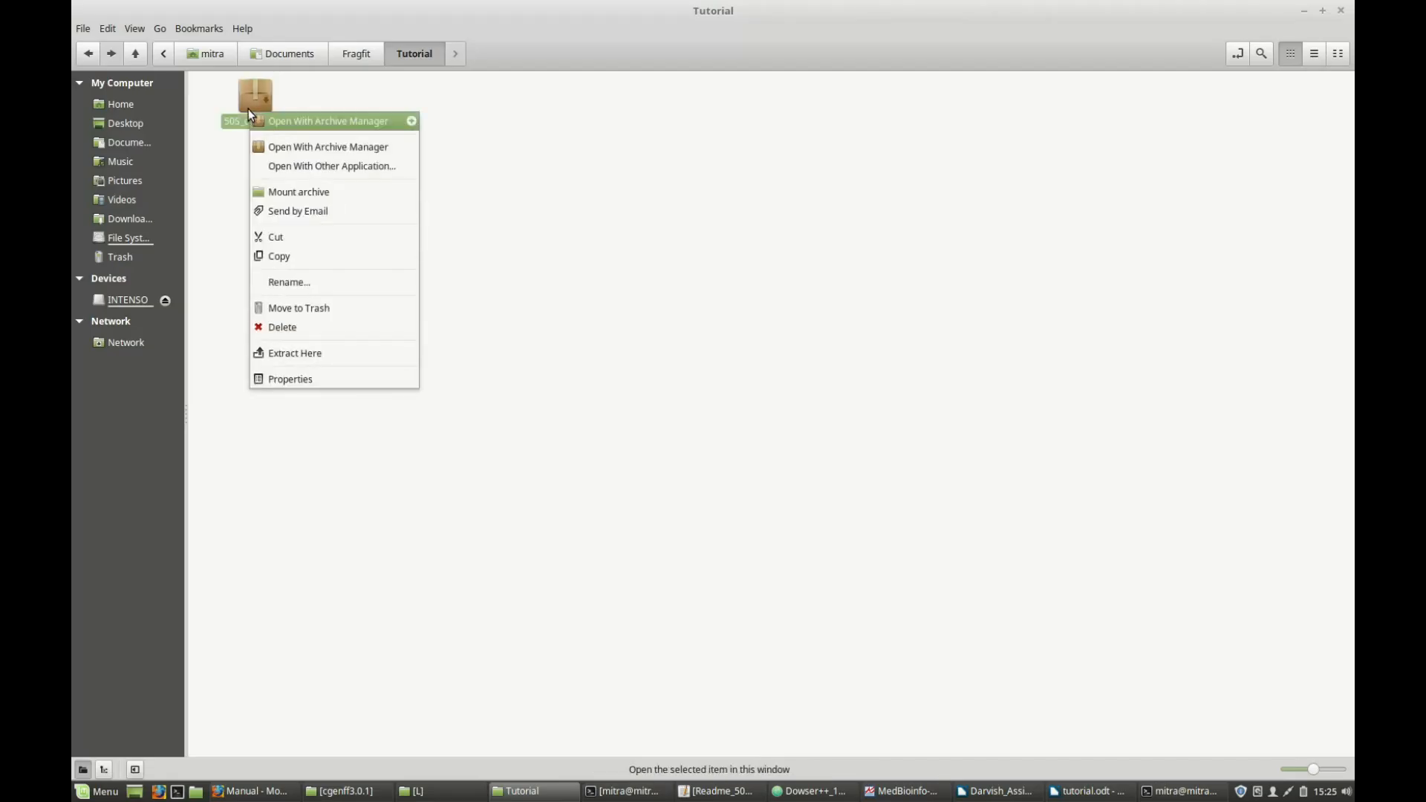
click(305, 345)
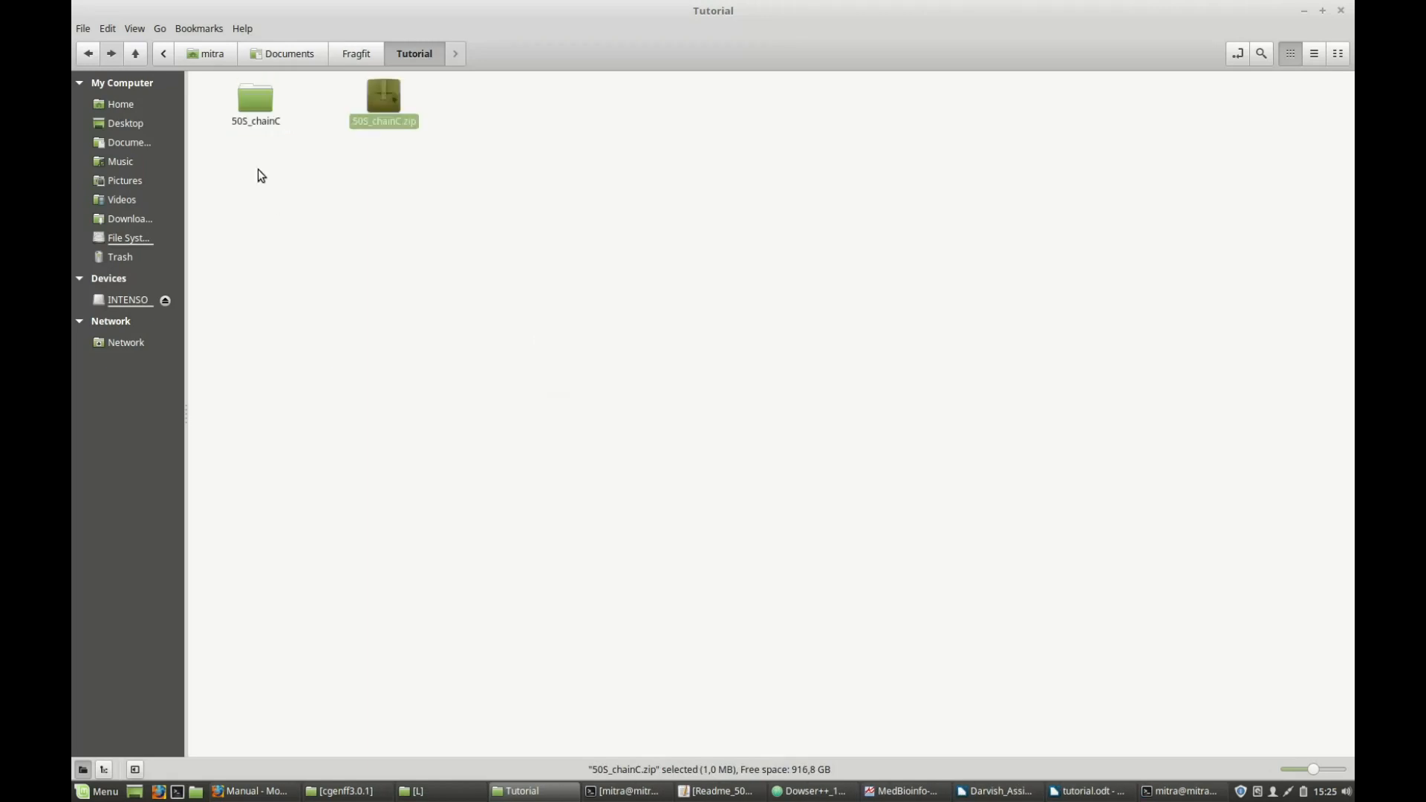
Step: Open Readme_50S_chainC.txt from the extracted 50S_chainC folder
double_click(251, 104)
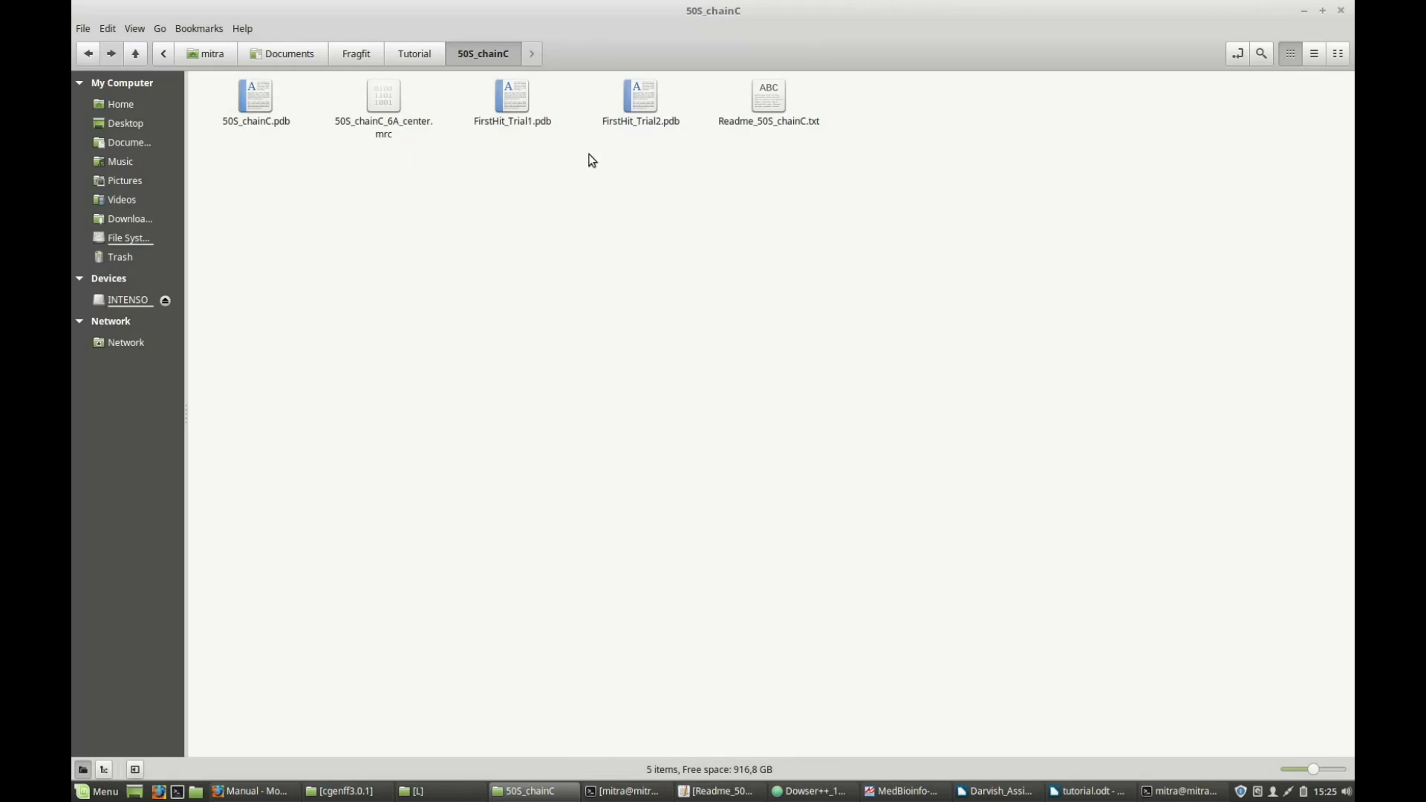
double_click(780, 110)
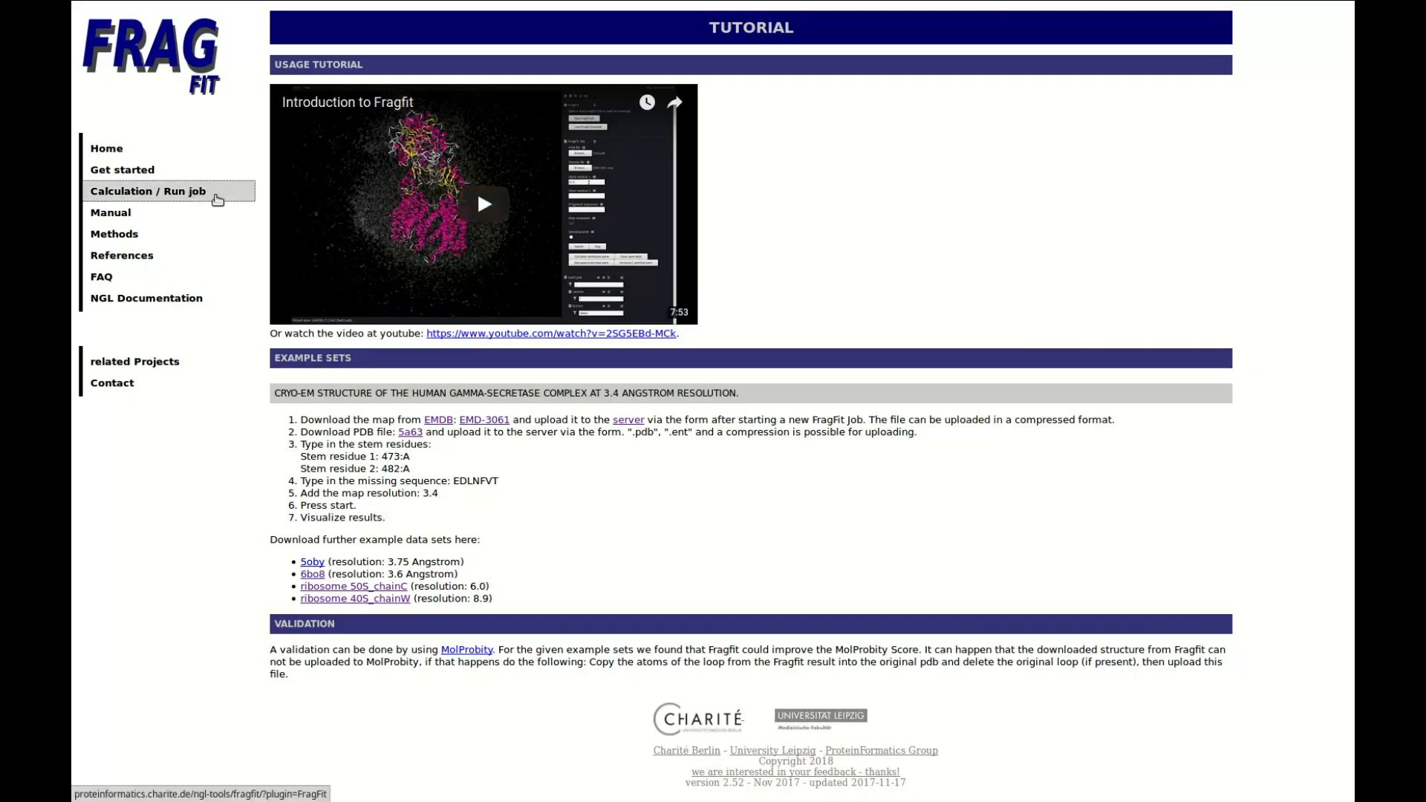
Step: Go to the FragFit calculation page, dismiss the NGL Viewer overview and start a new FragFit job
click(217, 194)
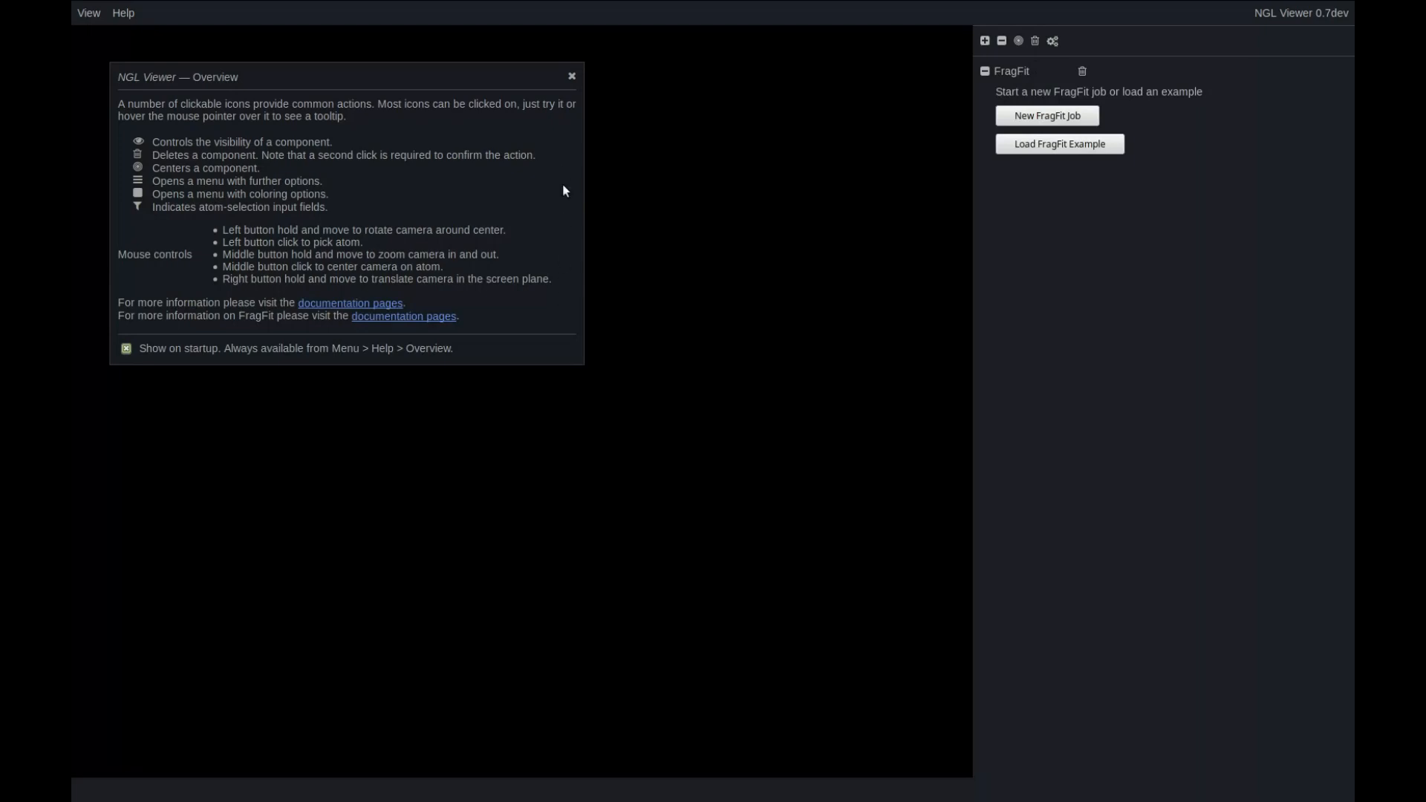
click(573, 77)
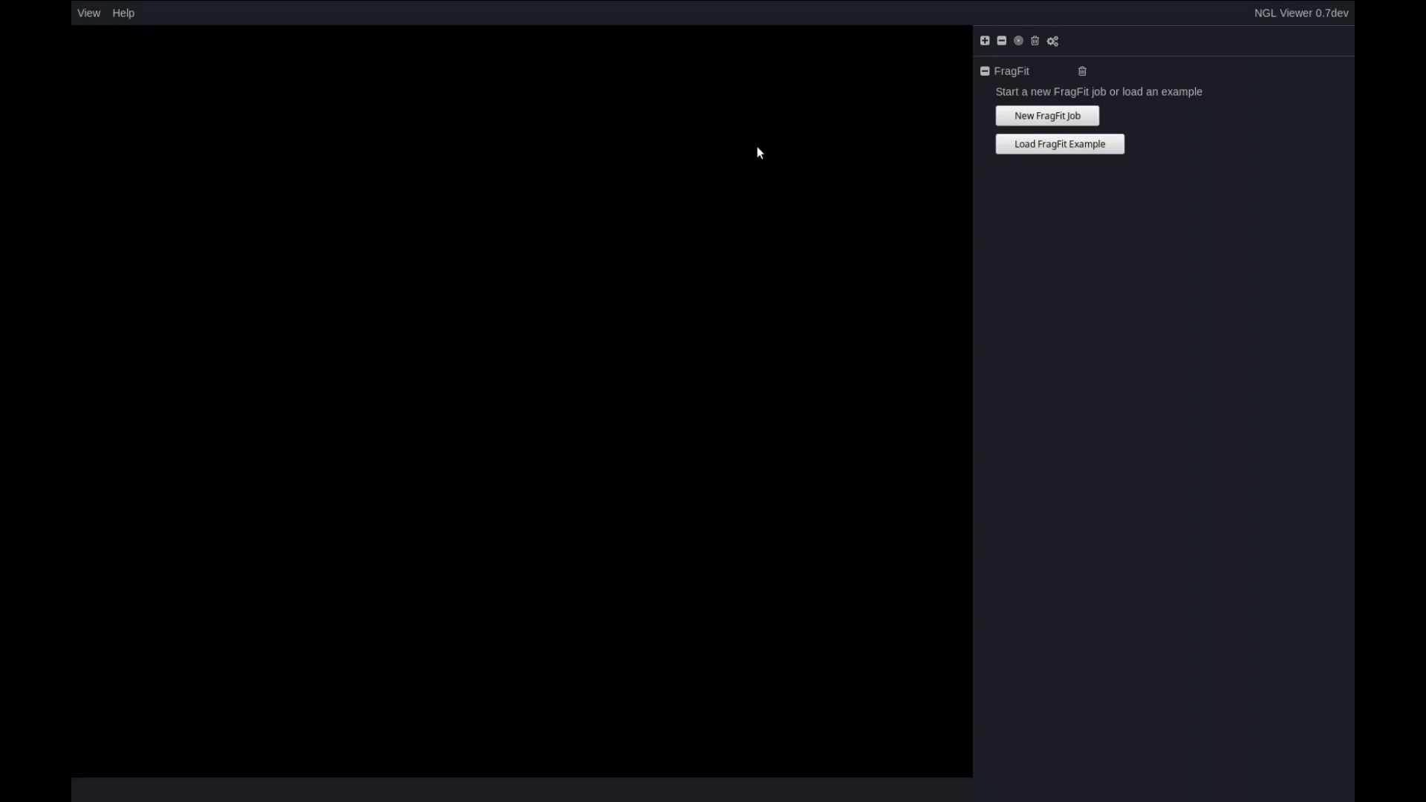
click(1086, 117)
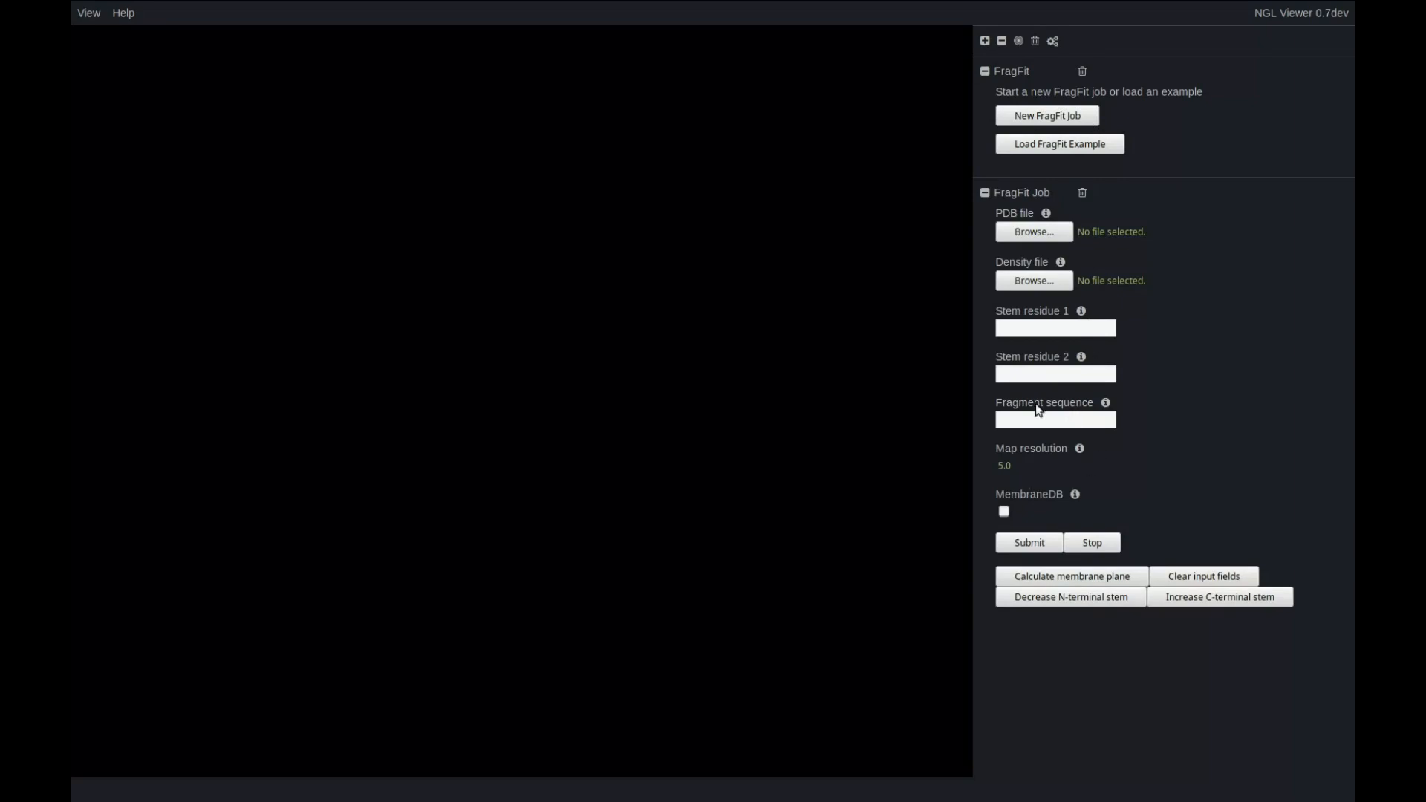
Step: Load 50S_chainC.pdb as the job's PDB file and 50S_chainC_6A_center.mrc as its density file
click(1028, 232)
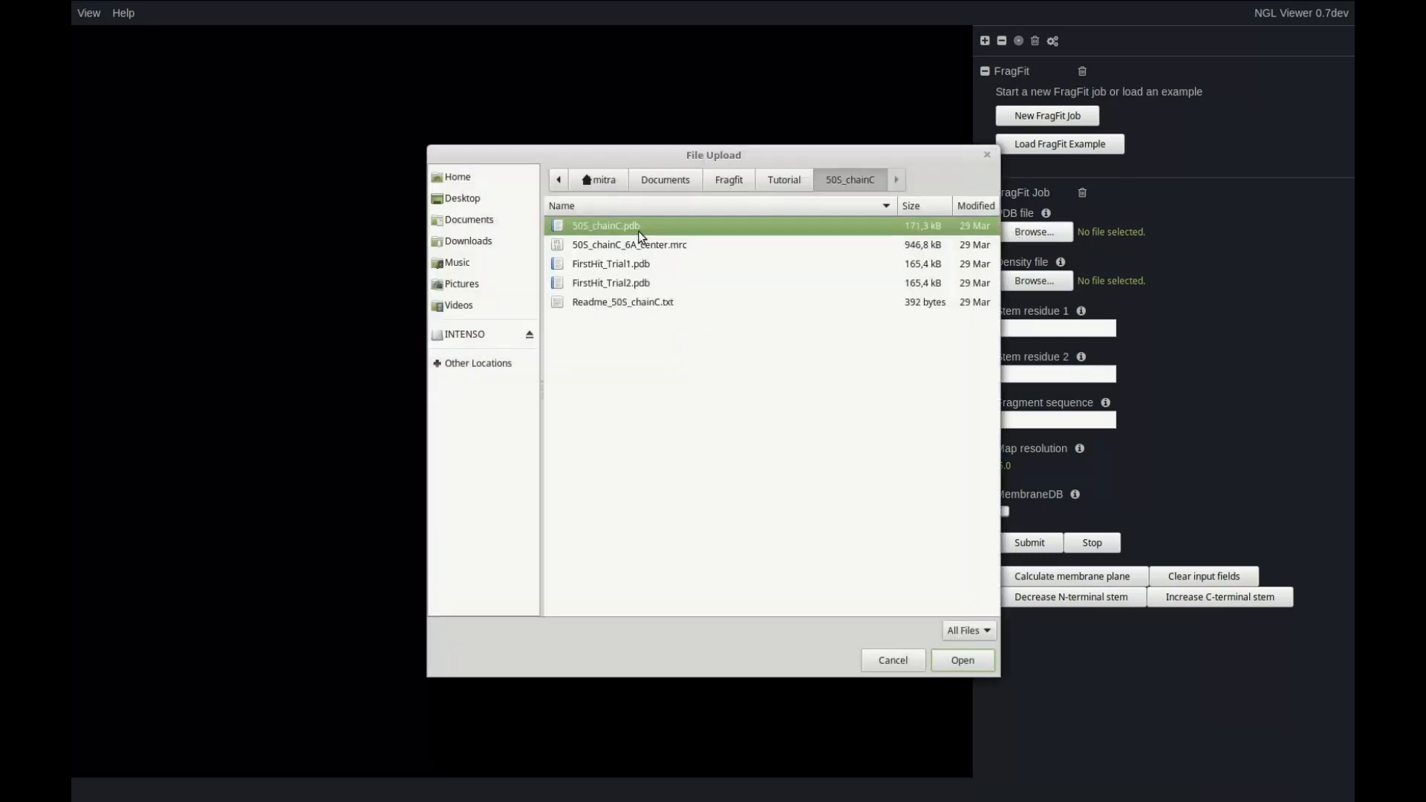
double_click(640, 229)
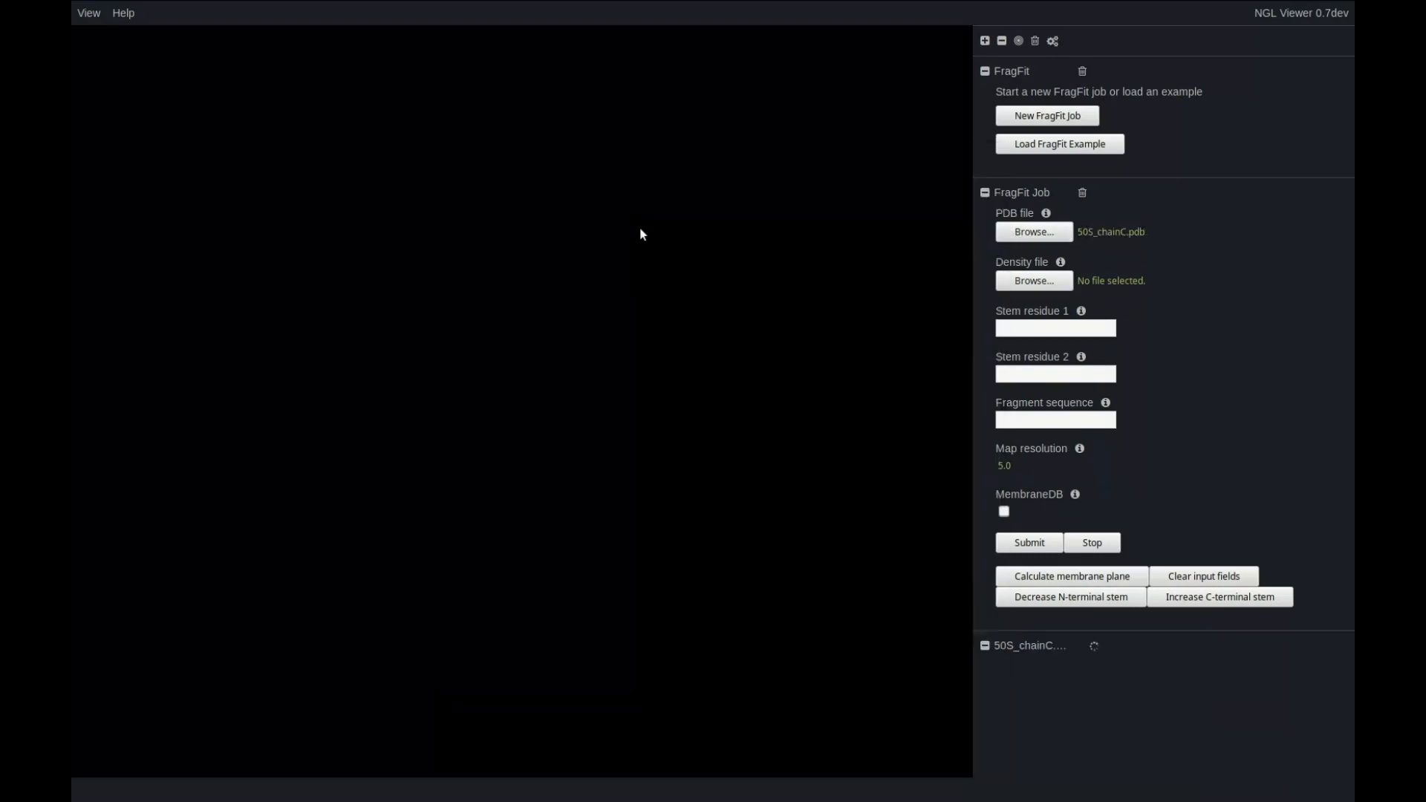
click(1016, 282)
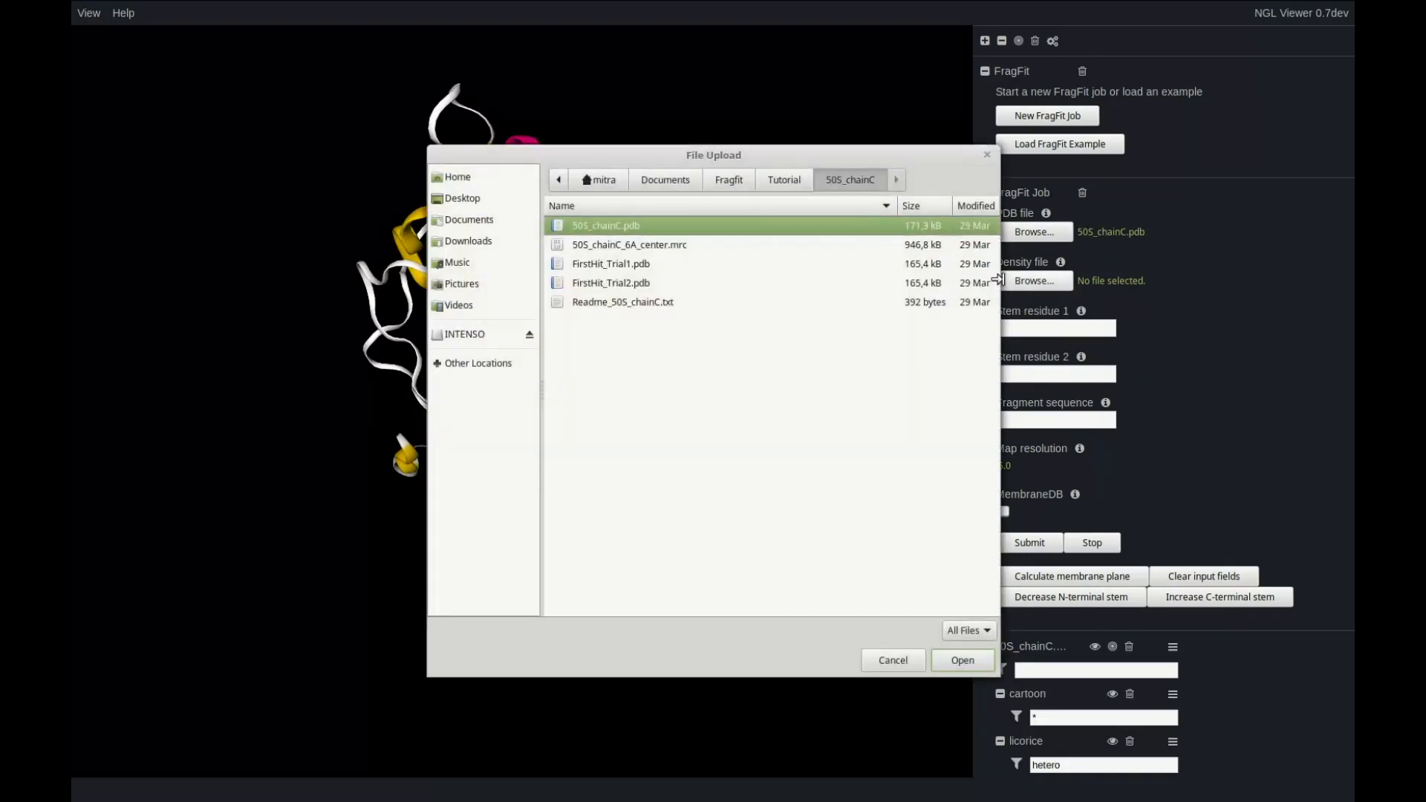
double_click(676, 245)
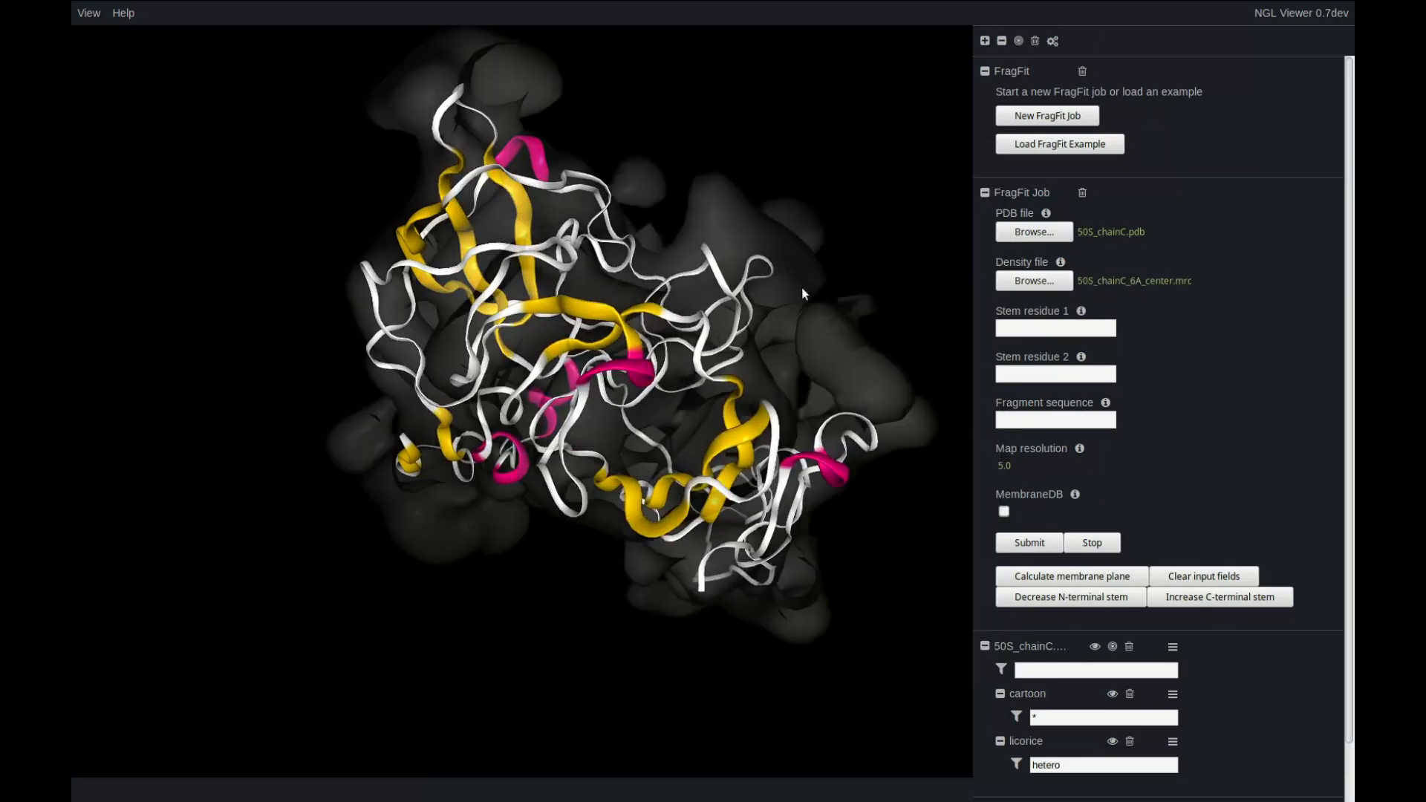
Step: Pick residue 130:C in the structure as both stem residue 1 and stem residue 2
drag(789, 365, 747, 324)
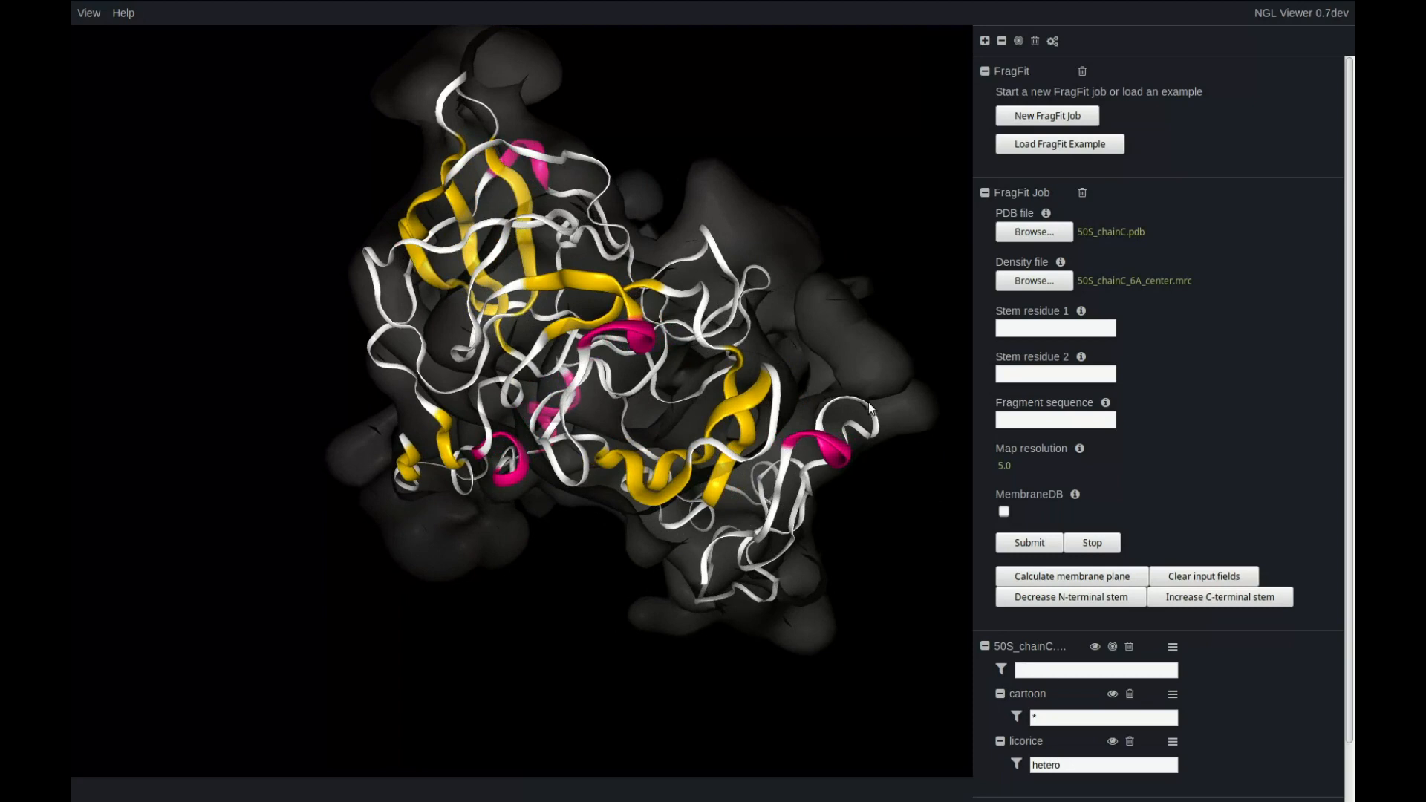
drag(917, 408, 670, 413)
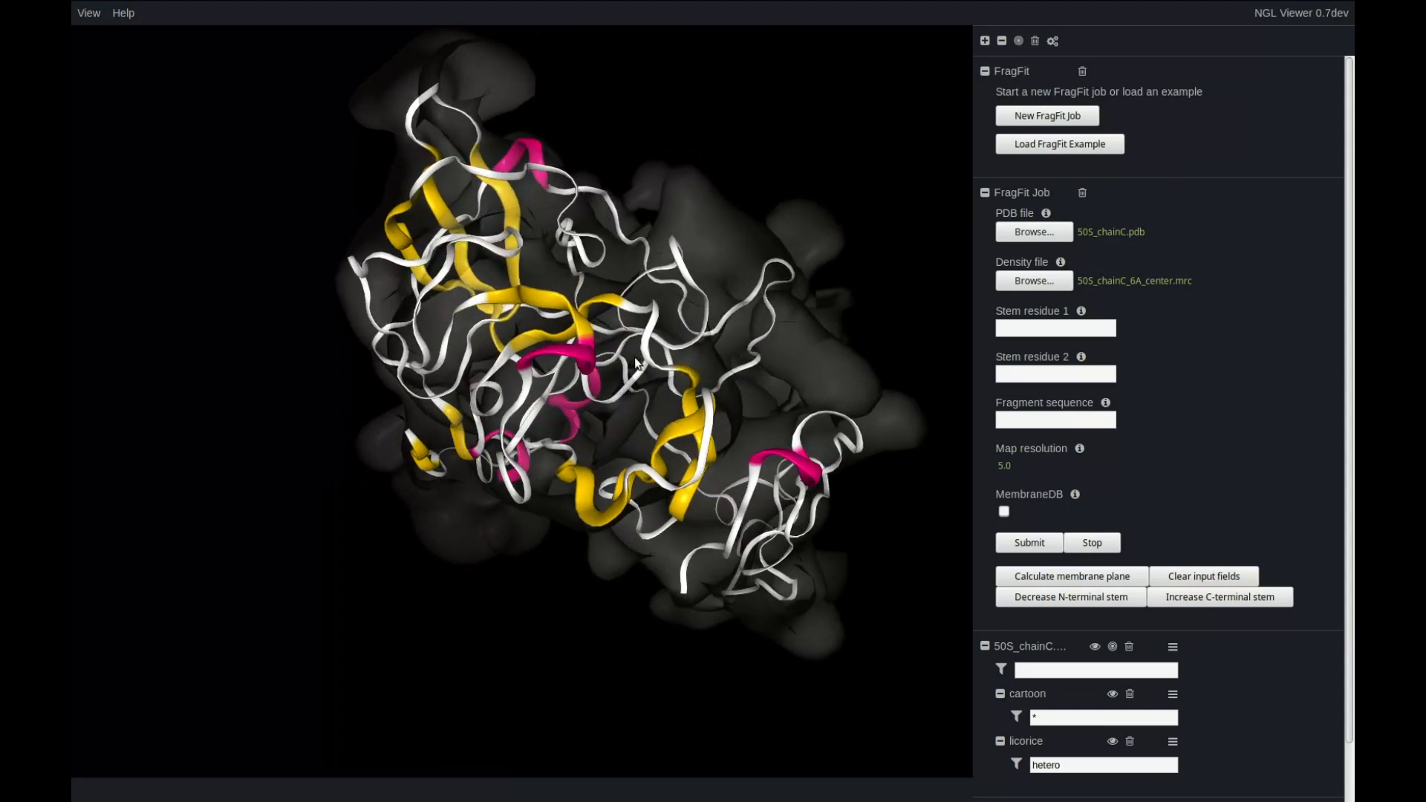
click(589, 341)
click(591, 342)
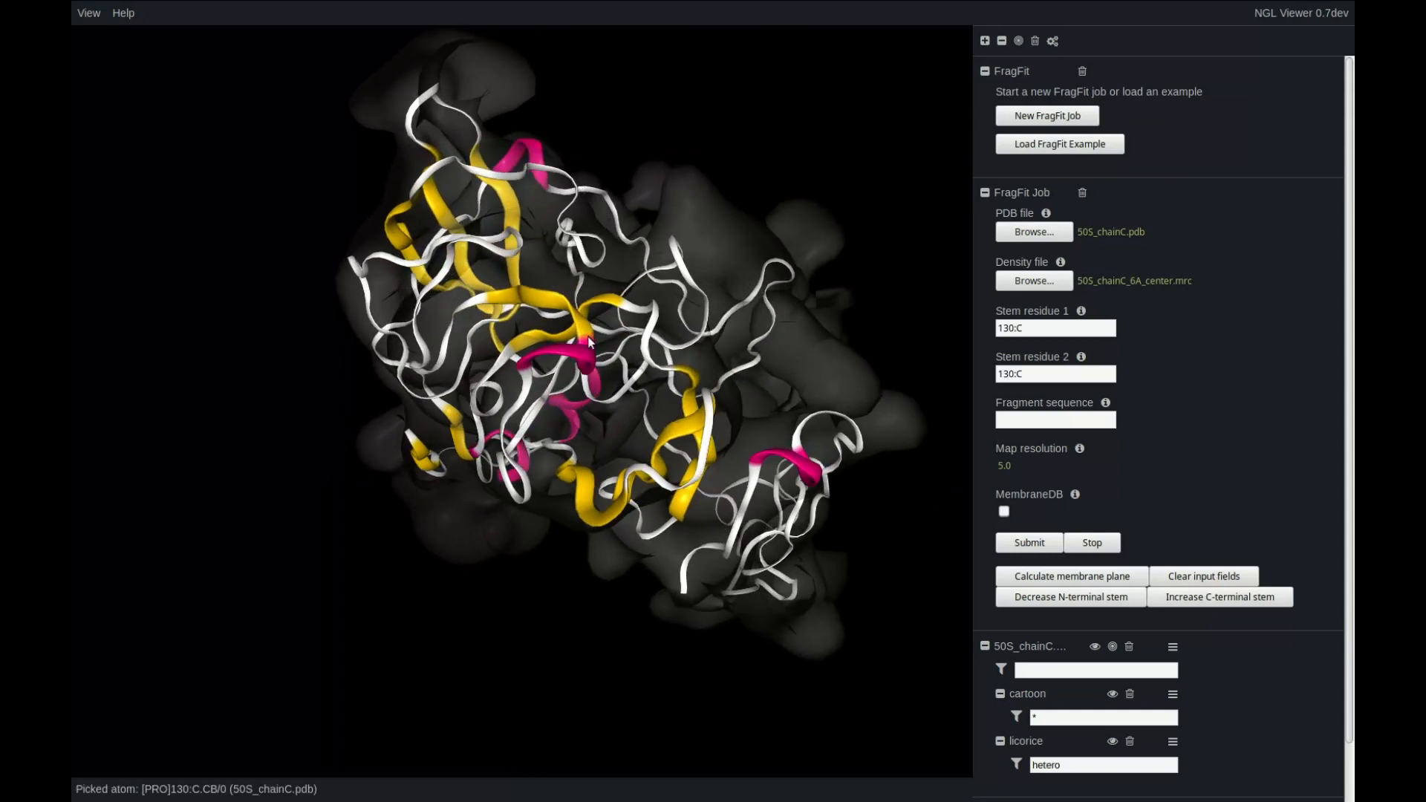
Step: Widen the gap to stem residues 127:C and 134:C by shifting the N-terminal and C-terminal stems stepwise
click(1180, 602)
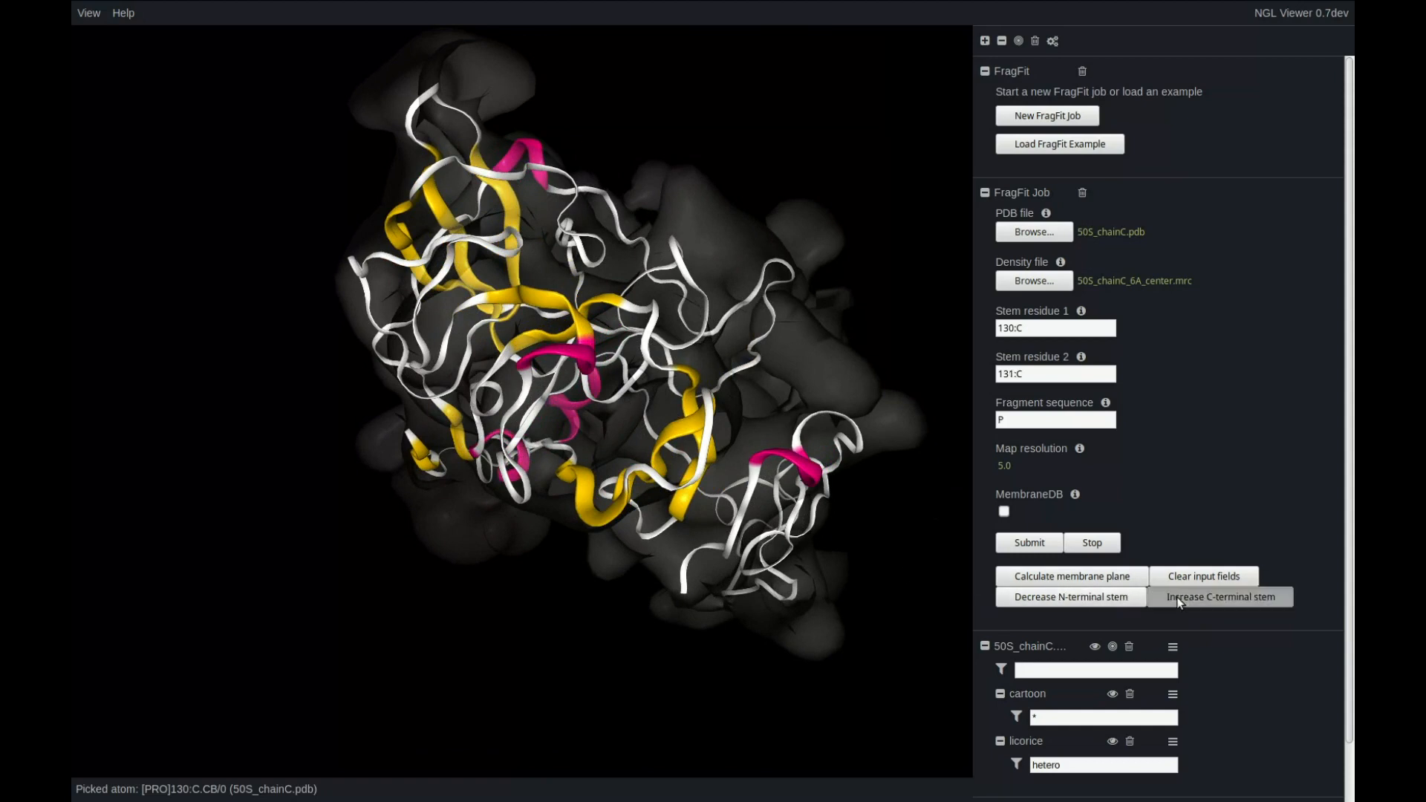
click(1180, 602)
click(1180, 602)
click(1089, 597)
click(1089, 597)
click(1089, 599)
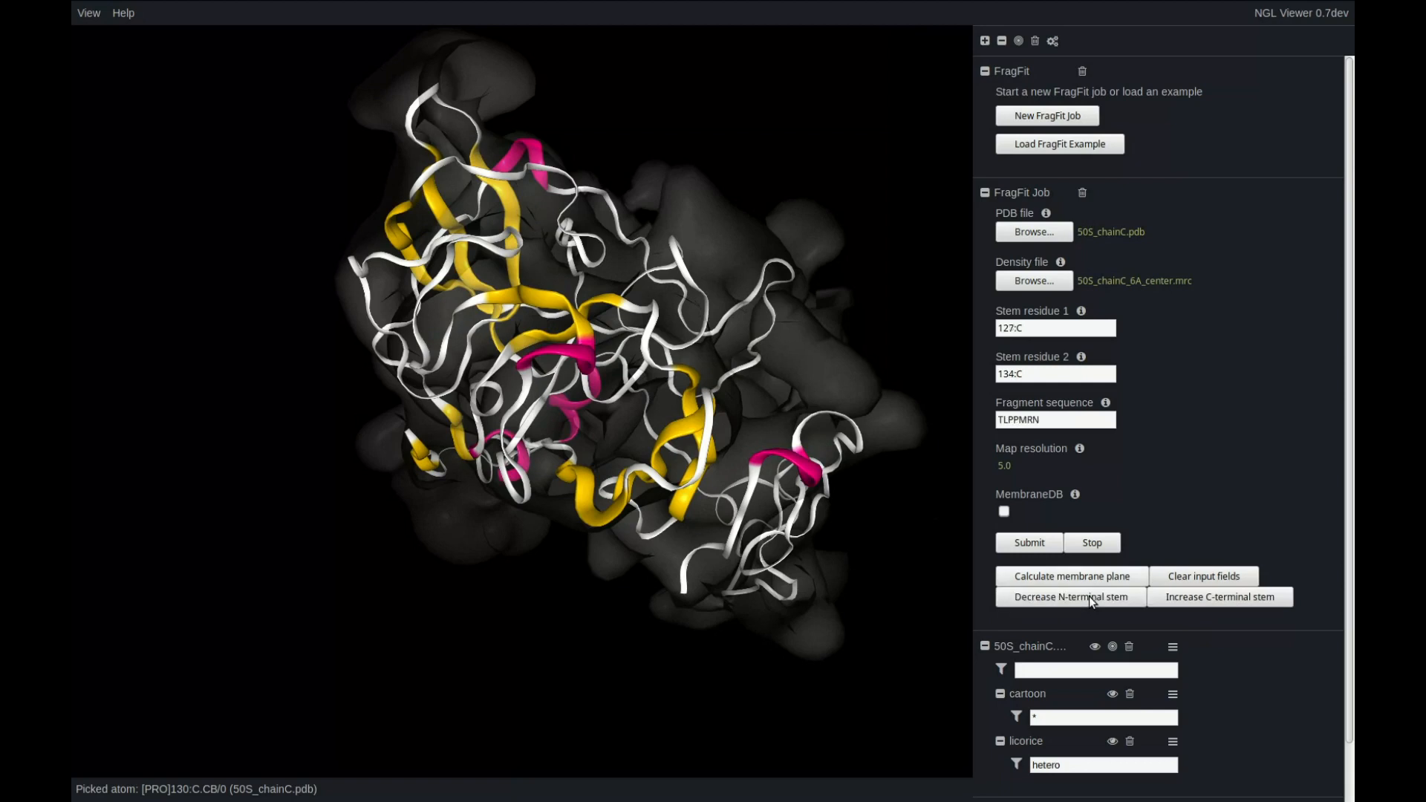
drag(1061, 420, 971, 422)
click(1217, 438)
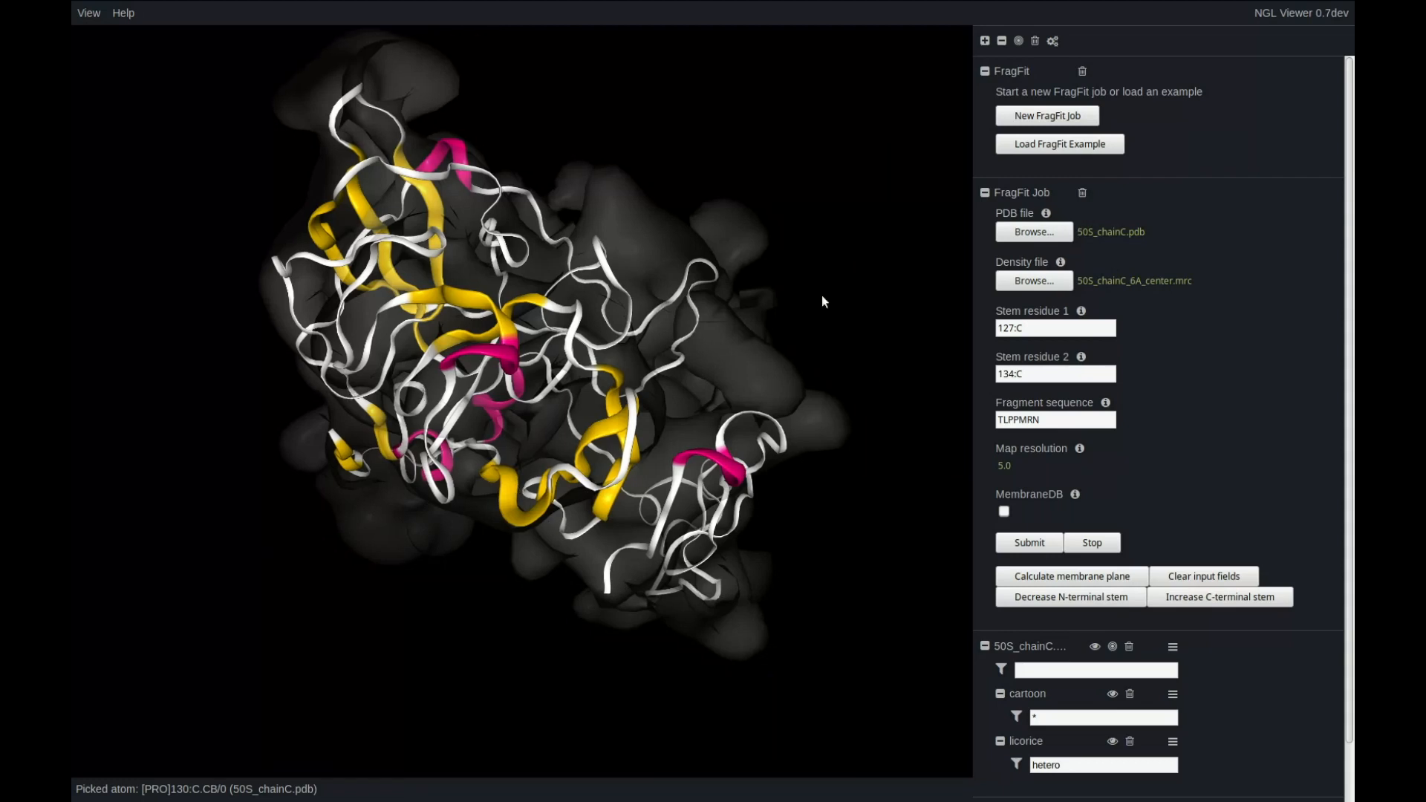
Step: Submit the job with stem residues 18:C and 30:C, fragment sequence VNPELHKGKPF and map resolution 6
drag(1025, 327, 987, 328)
key(Tab)
text(3)
drag(1048, 419, 981, 416)
text(VNPELHKGKPF)
drag(1006, 467, 1048, 469)
click(1029, 542)
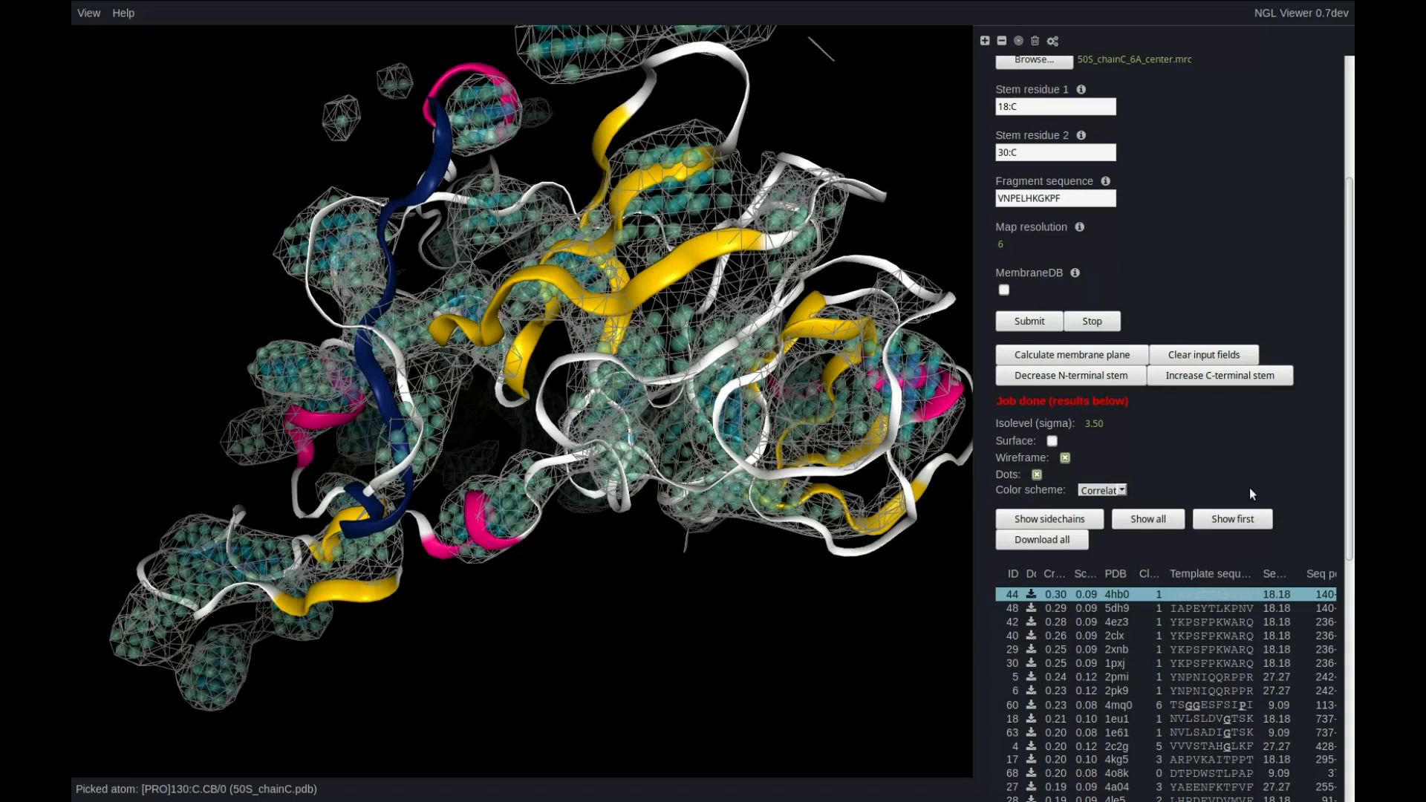
Step: Hide and show again the input density map (input_mrc) and the original linker structure (ori_pdb) below the results
scroll(1263, 505, down, 5)
scroll(1281, 562, down, 1)
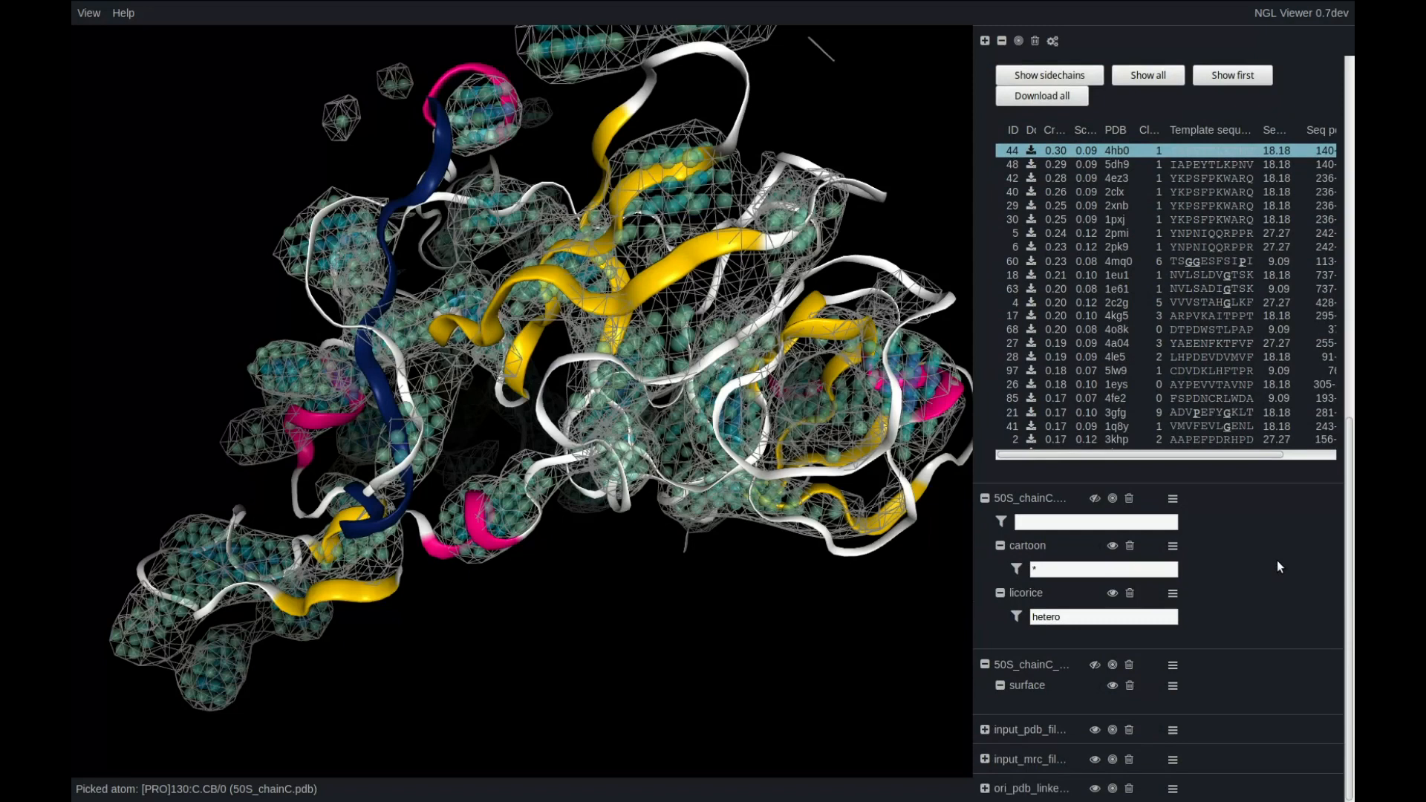
click(1094, 761)
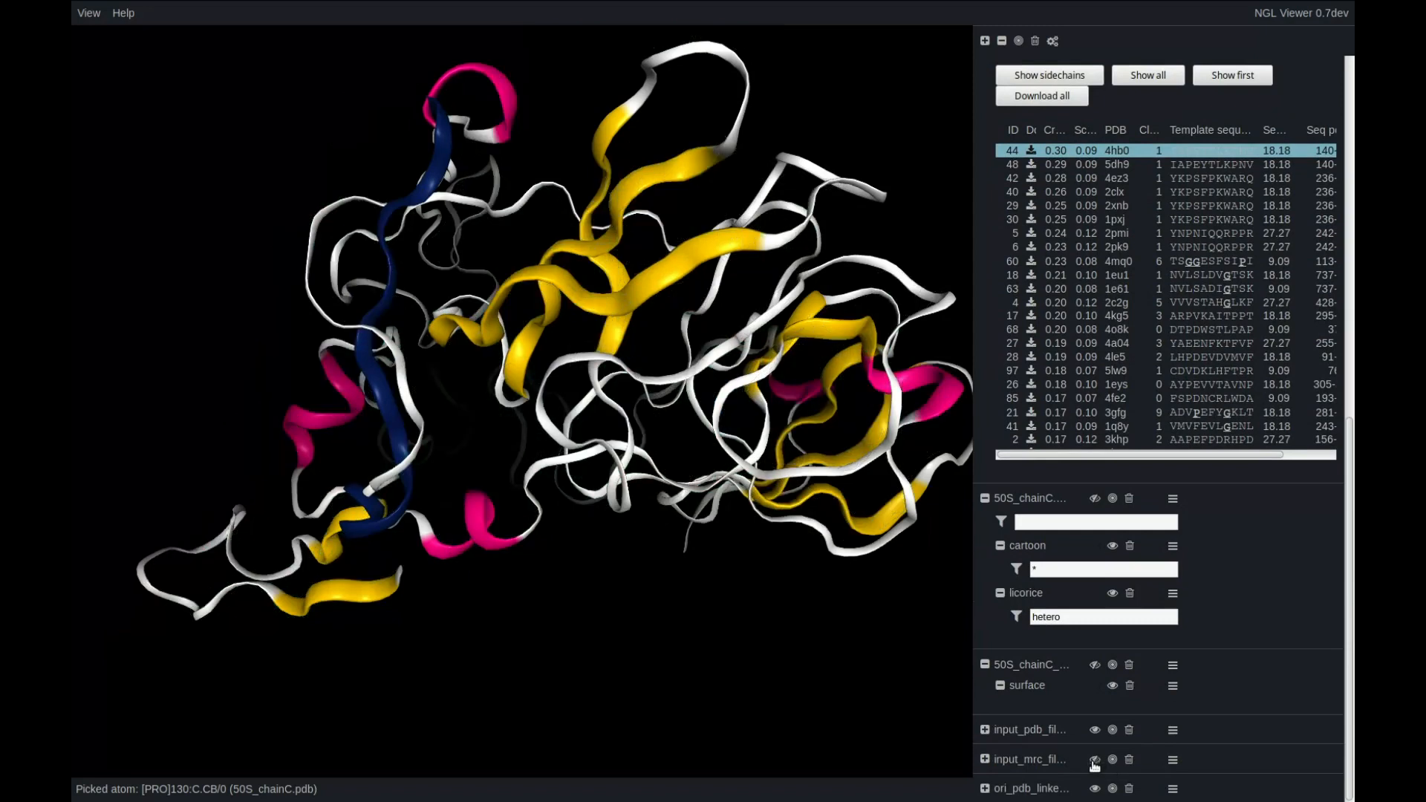
click(1095, 789)
click(1094, 788)
click(1095, 760)
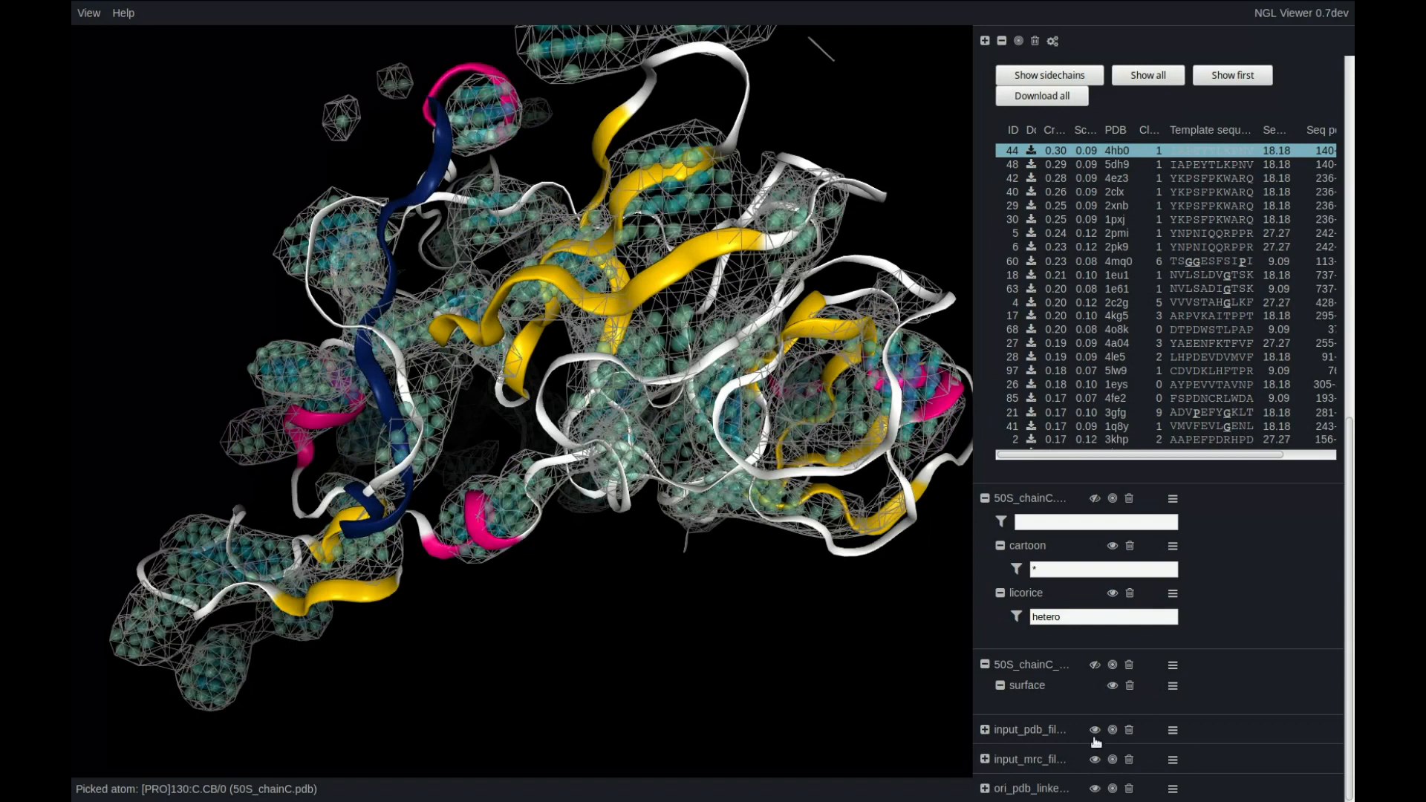
Step: Switch the results' color scheme to Score and back to Correlation
mouse_move(1126, 384)
scroll(1125, 384, up, 5)
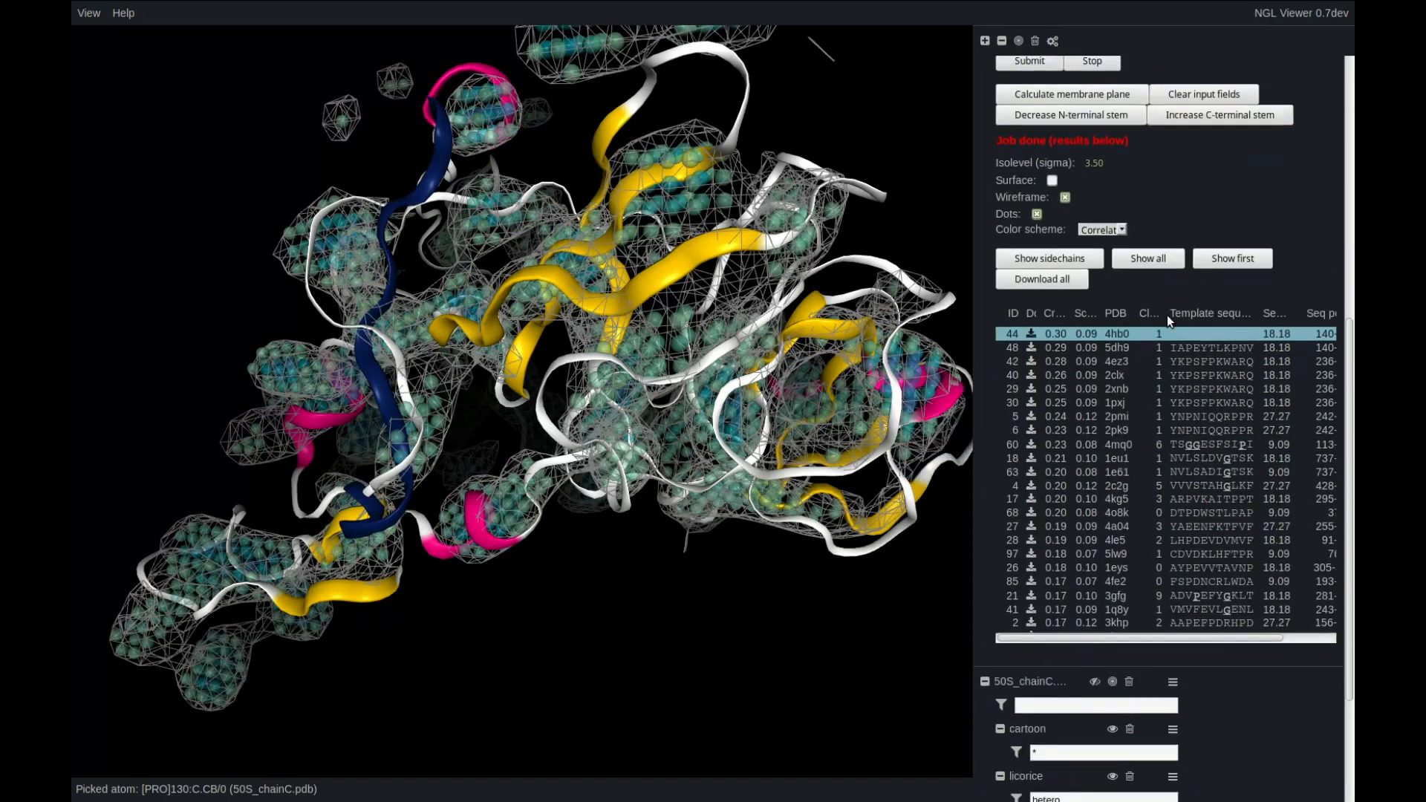
click(1121, 231)
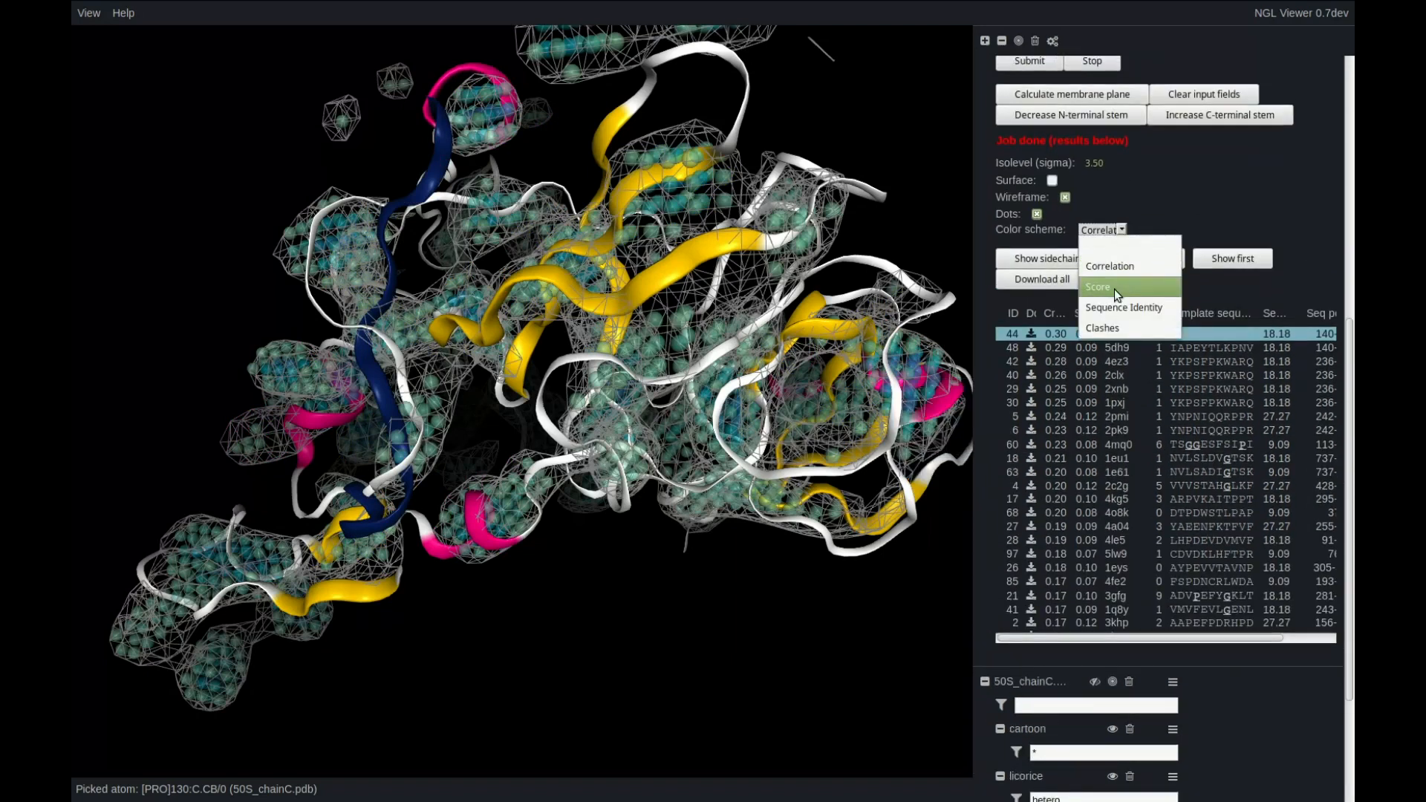
click(1100, 287)
click(1119, 231)
click(1110, 265)
Step: Set the density map's isolevel to 2.44 sigma
mouse_move(1094, 168)
mouse_down()
mouse_move(1120, 169)
mouse_move(1106, 169)
mouse_up()
click(1104, 170)
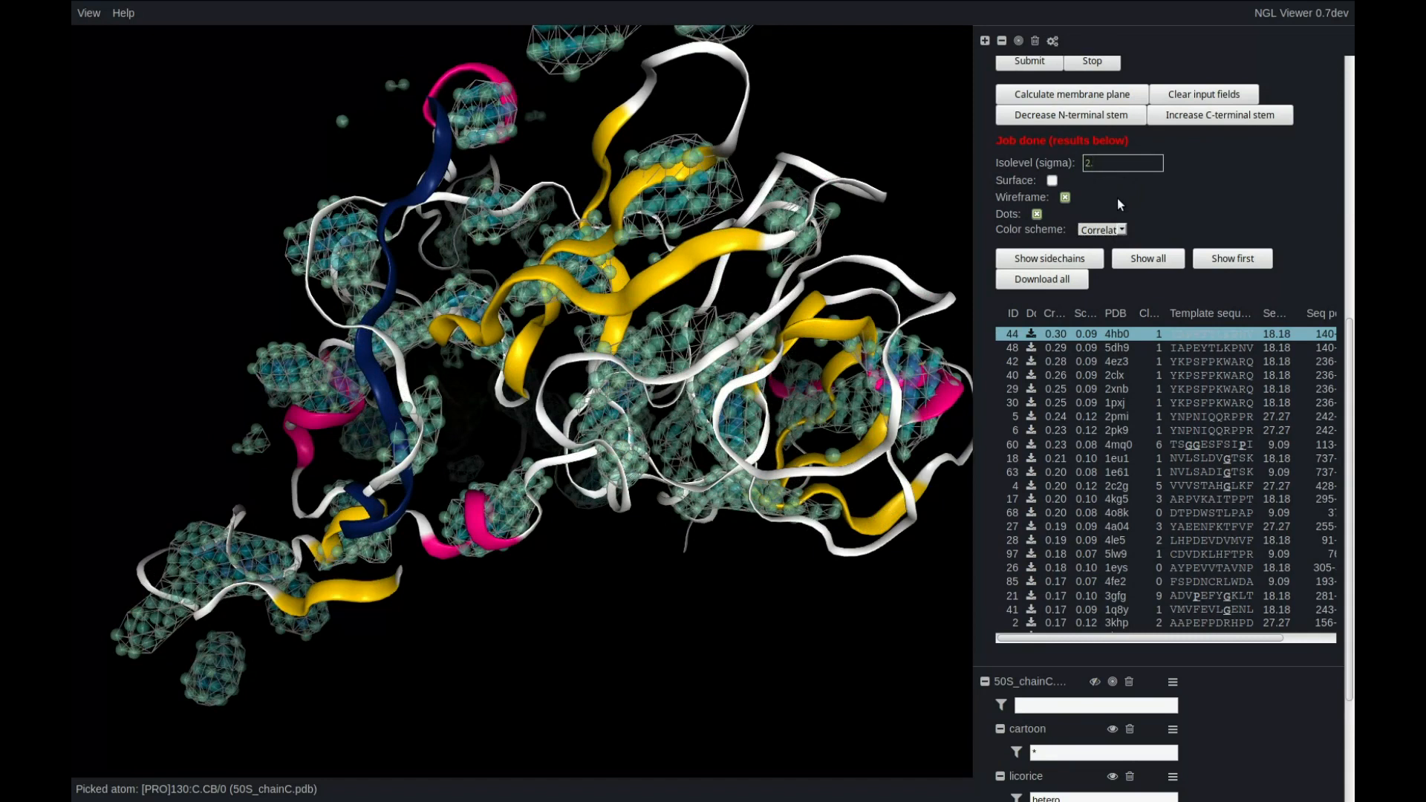
key(Return)
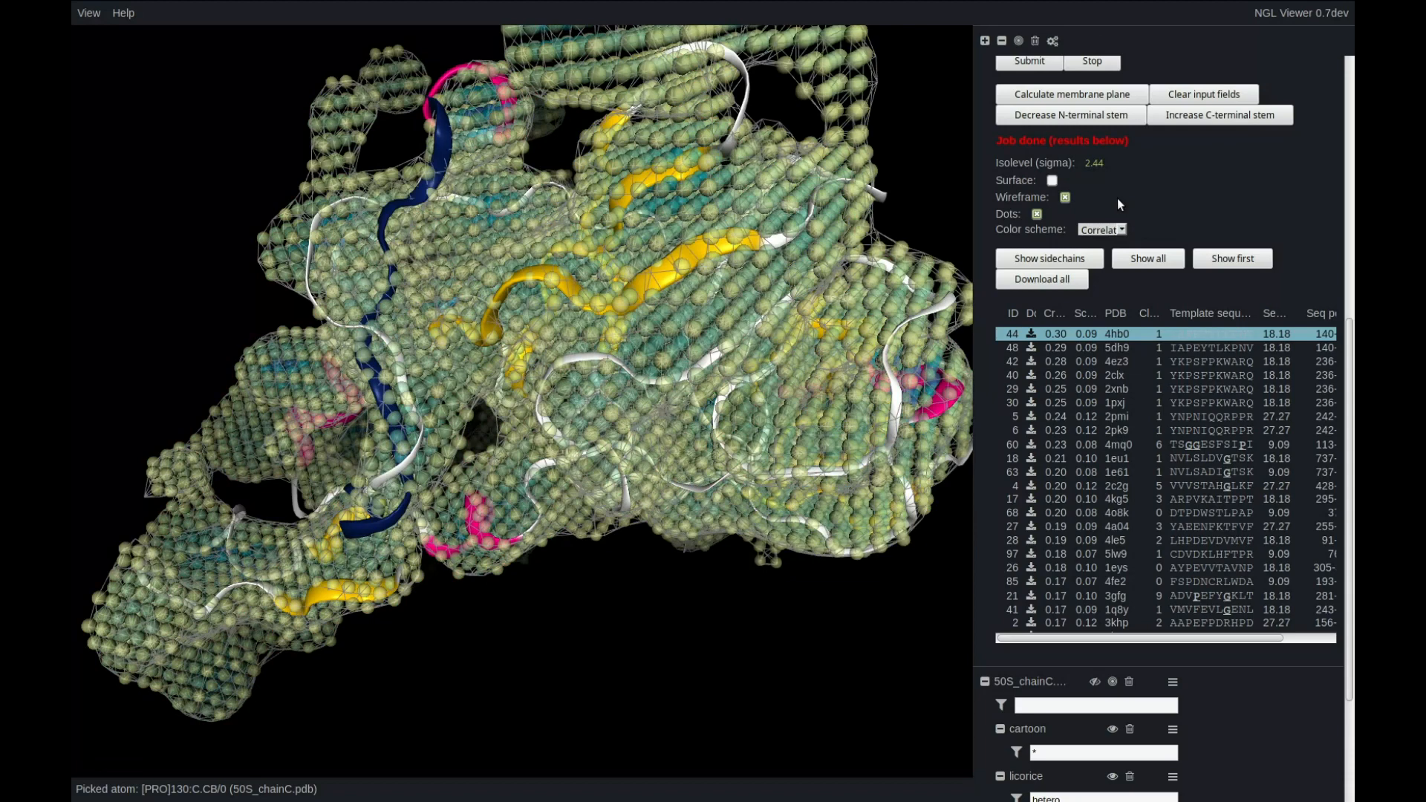
Step: Compare the fragment hits by displaying 2clx, 1pxj, all hits together and finally only the first hit
drag(466, 303, 521, 301)
click(1053, 375)
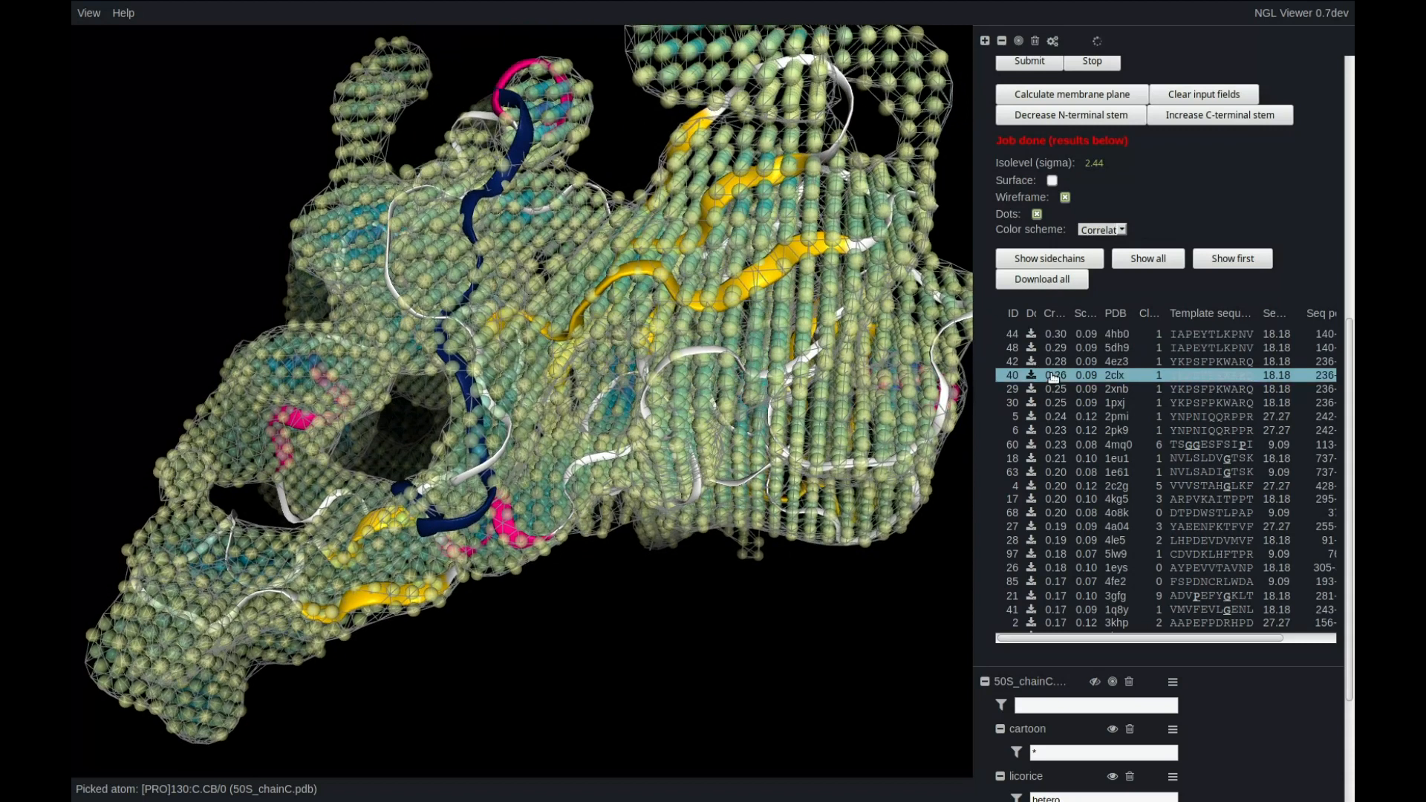
click(1052, 402)
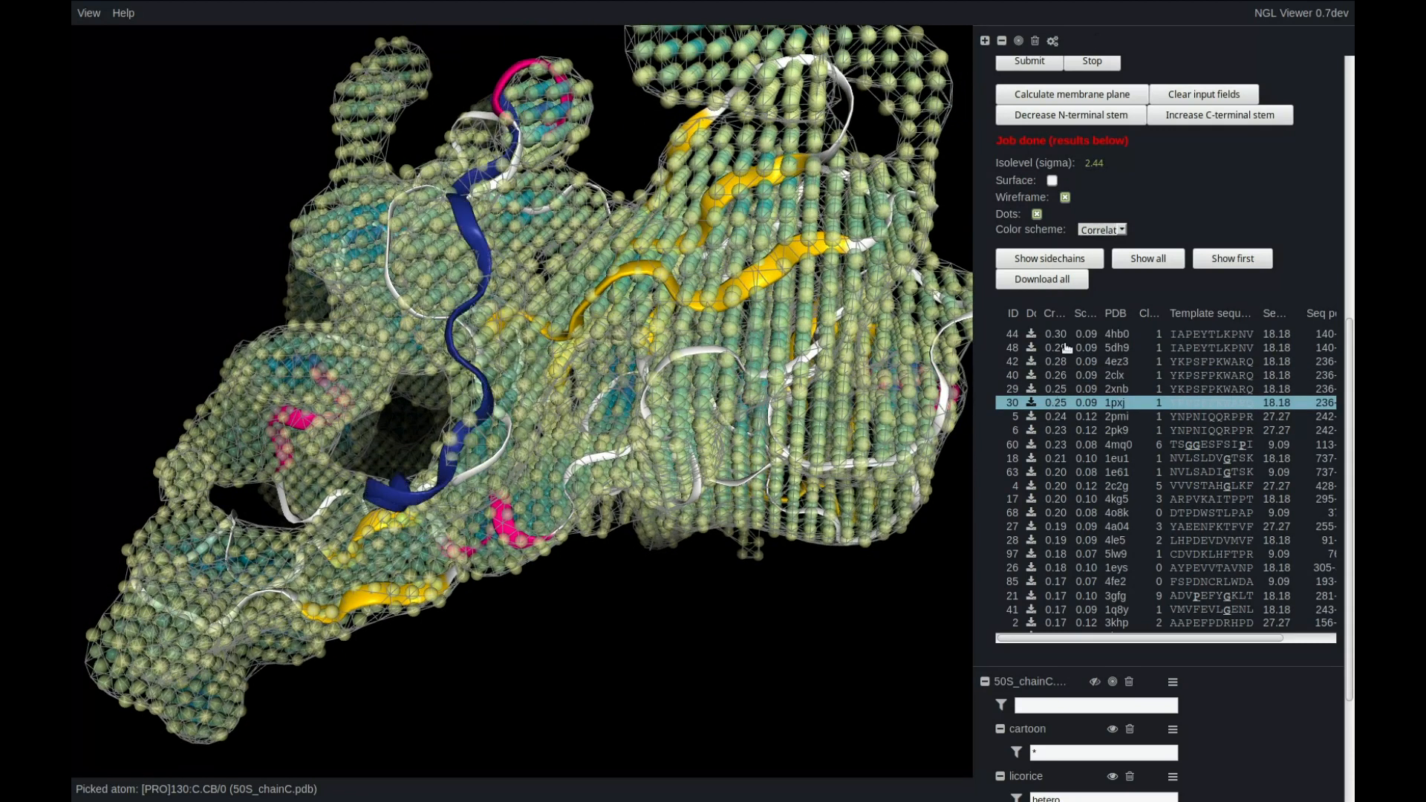
click(1131, 260)
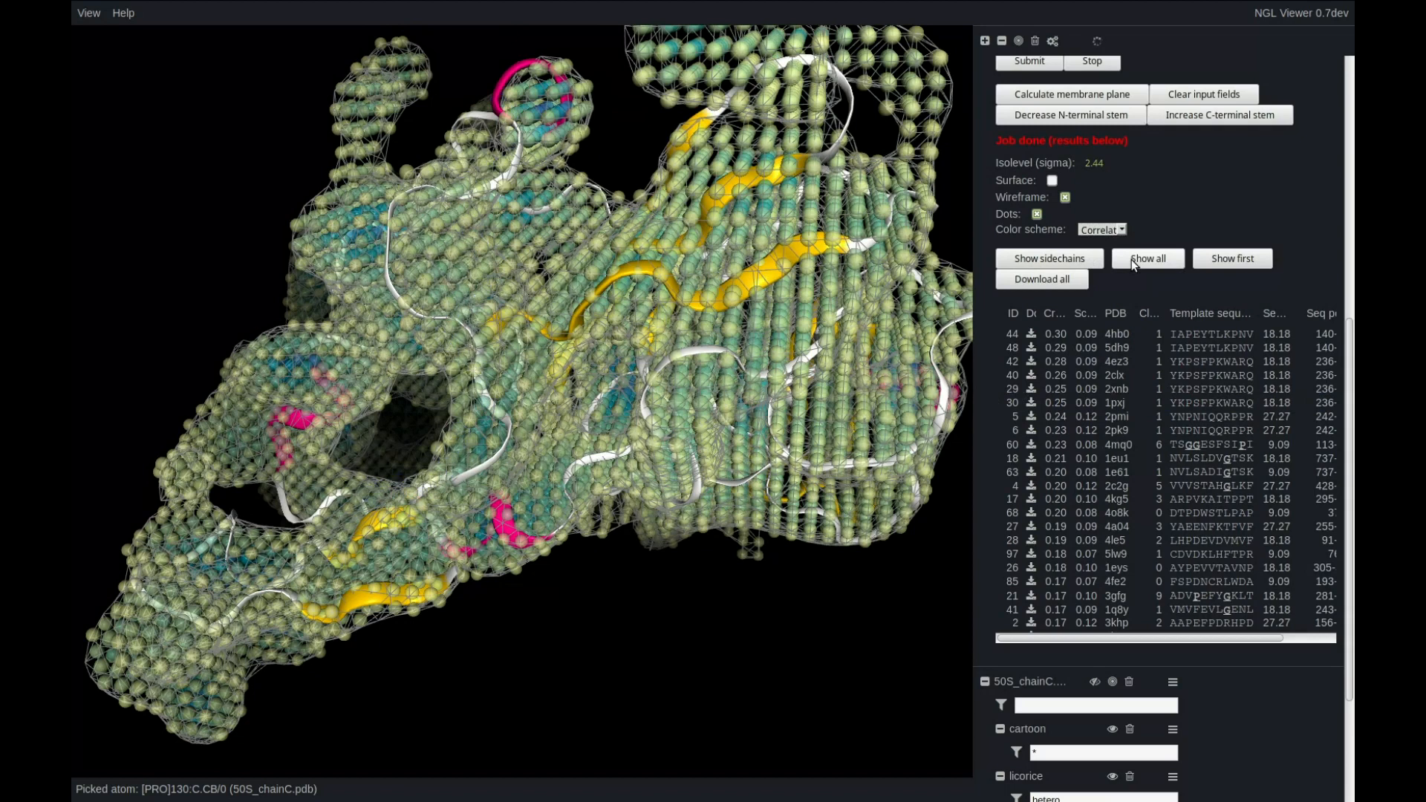
click(1225, 261)
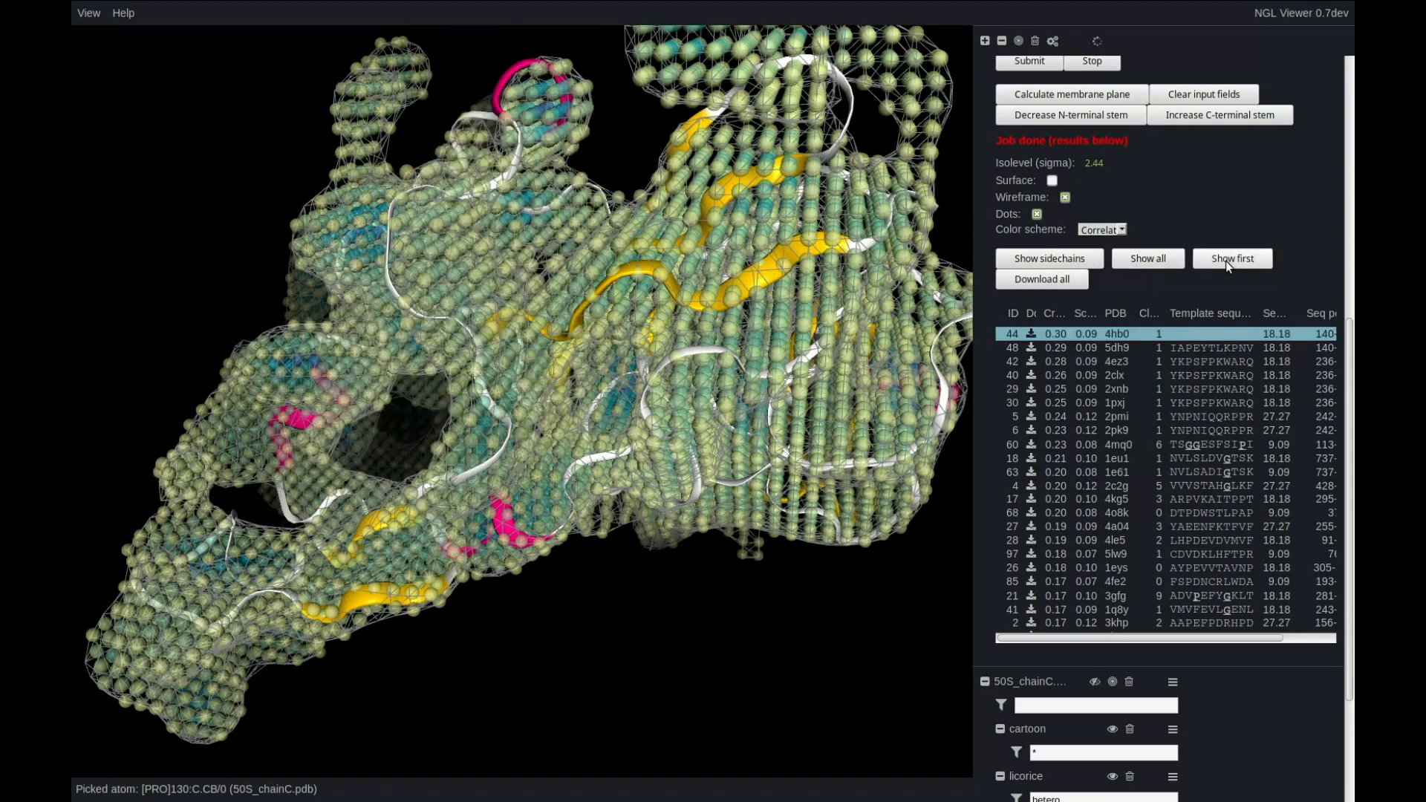